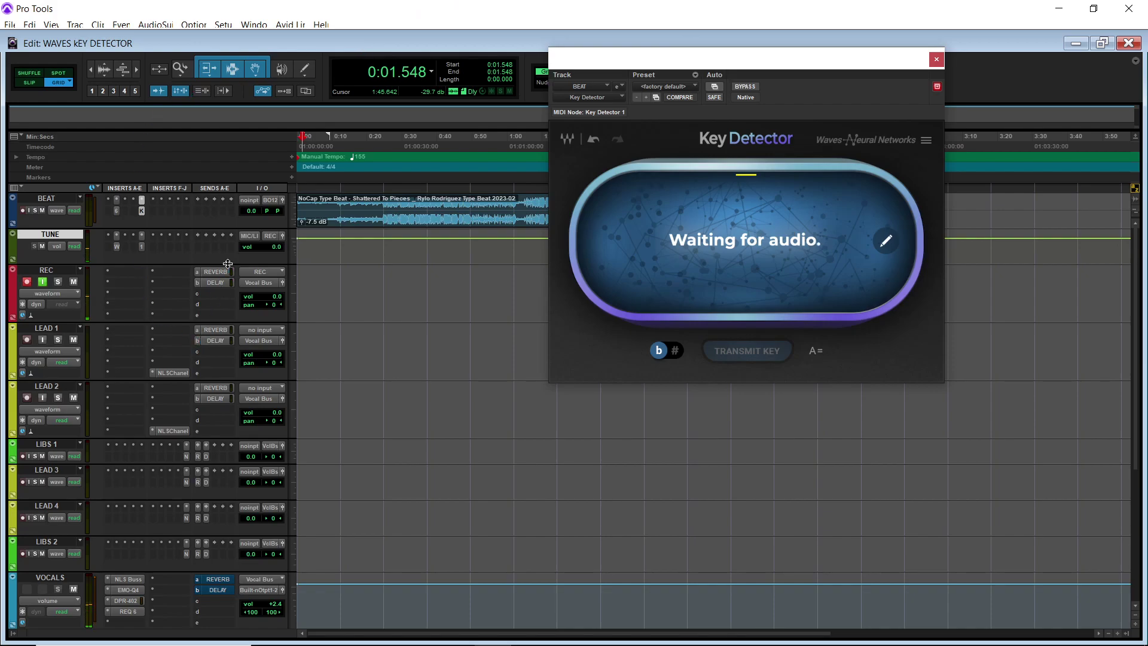
# Review the Key Detector on BEAT, Waves Tune Real-Time and NS1 on TUNE, and the NLS Channel on LEAD 1.
pyautogui.moveTo(707, 220)
pyautogui.scroll(-10, 1140, 283)
pyautogui.scroll(10, 1140, 282)
pyautogui.click(117, 247)
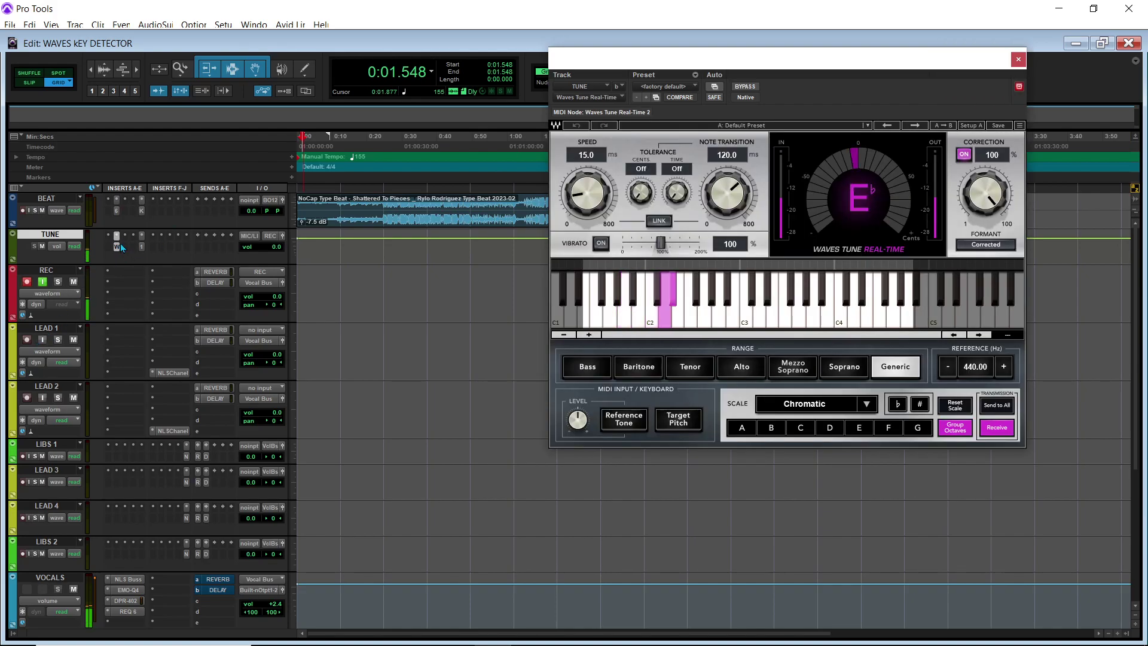
pyautogui.click(141, 247)
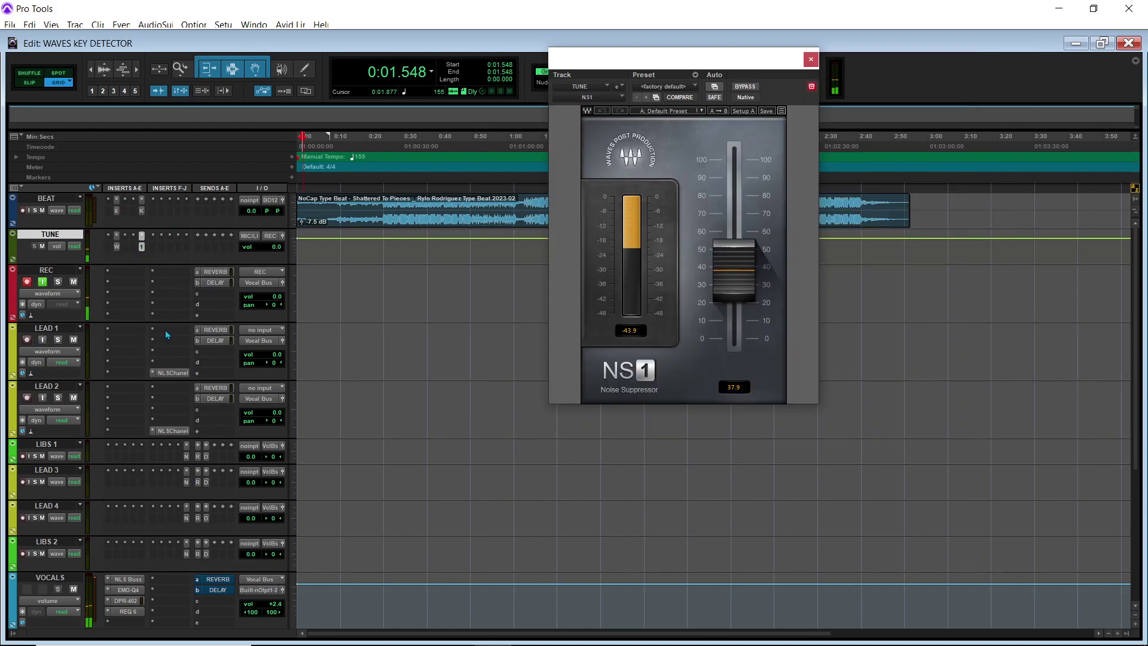
pyautogui.click(172, 373)
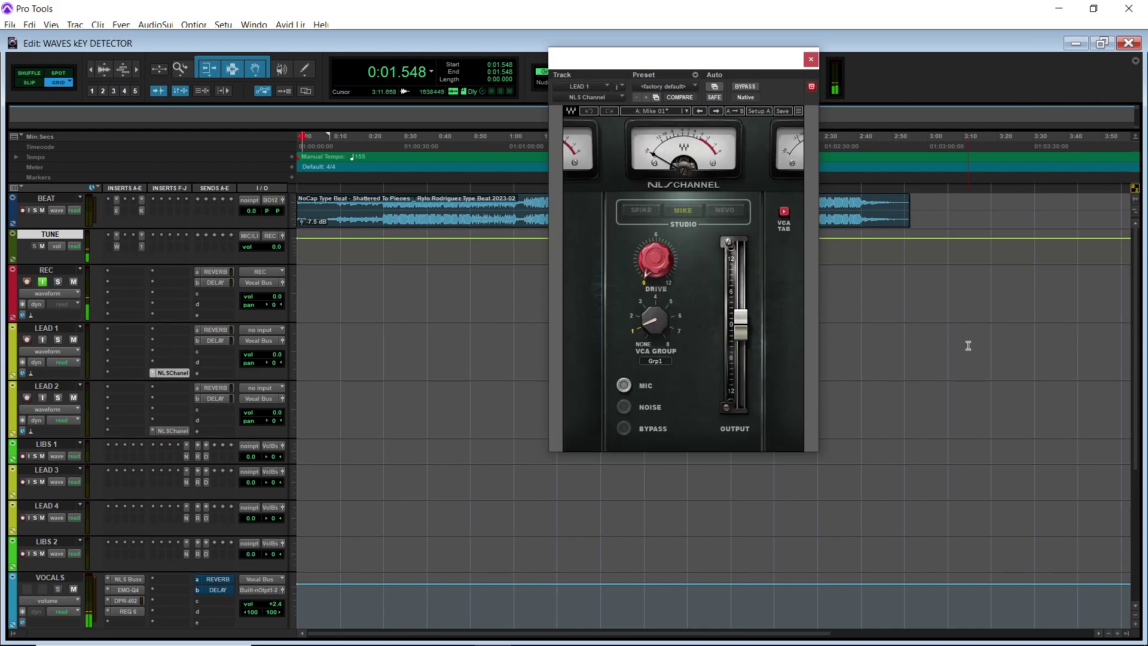
# Review the VOCALS track's insert chain: NLS Buss, EMO-Q4, DPR-402 and REQ 6.
pyautogui.scroll(-5, 1141, 325)
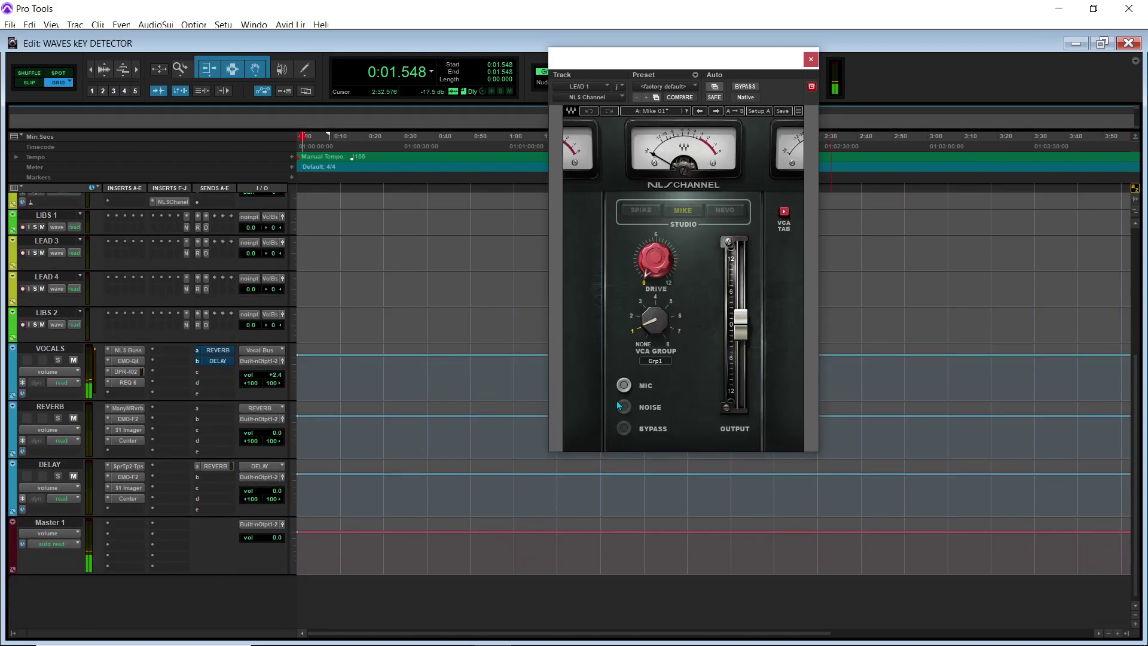
pyautogui.click(125, 352)
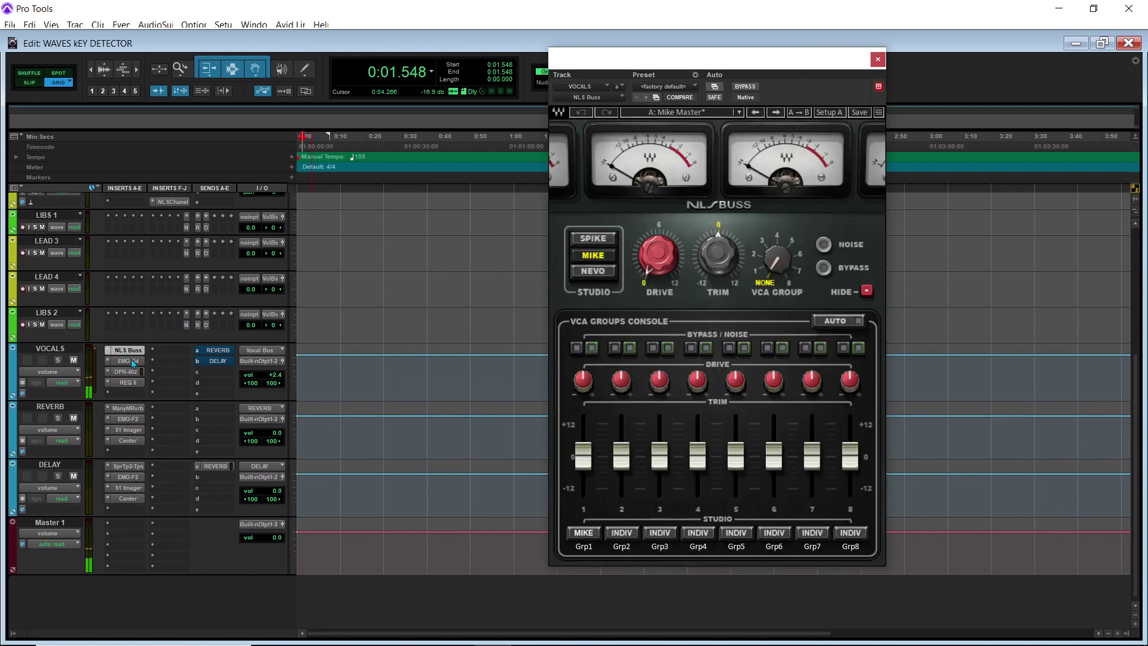
pyautogui.click(128, 360)
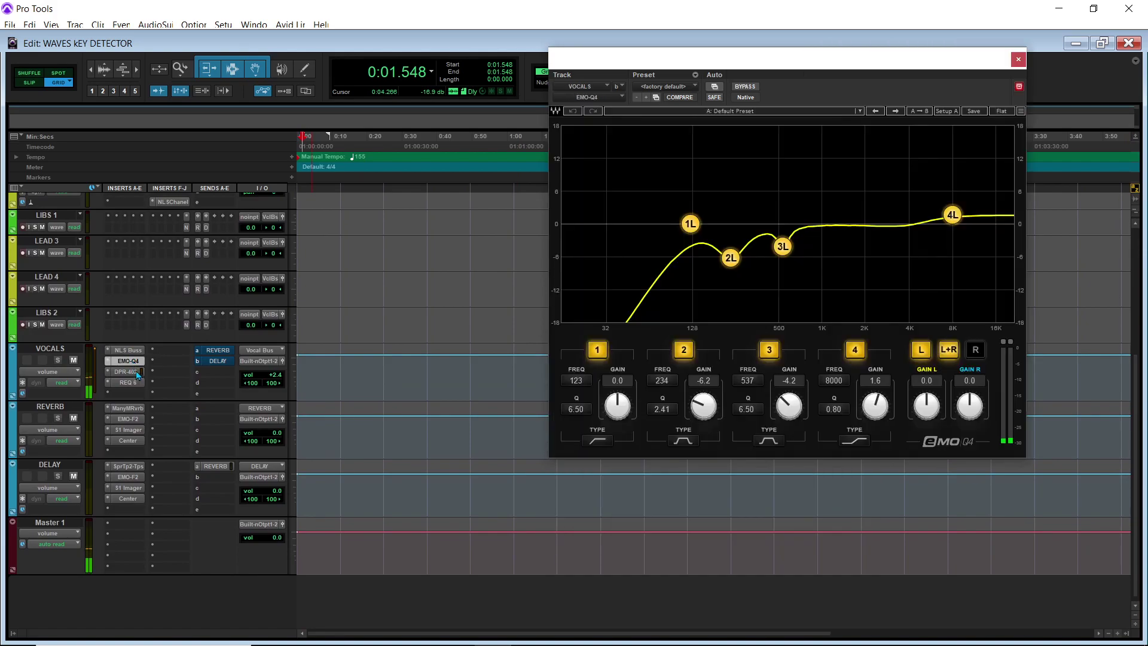
pyautogui.click(128, 371)
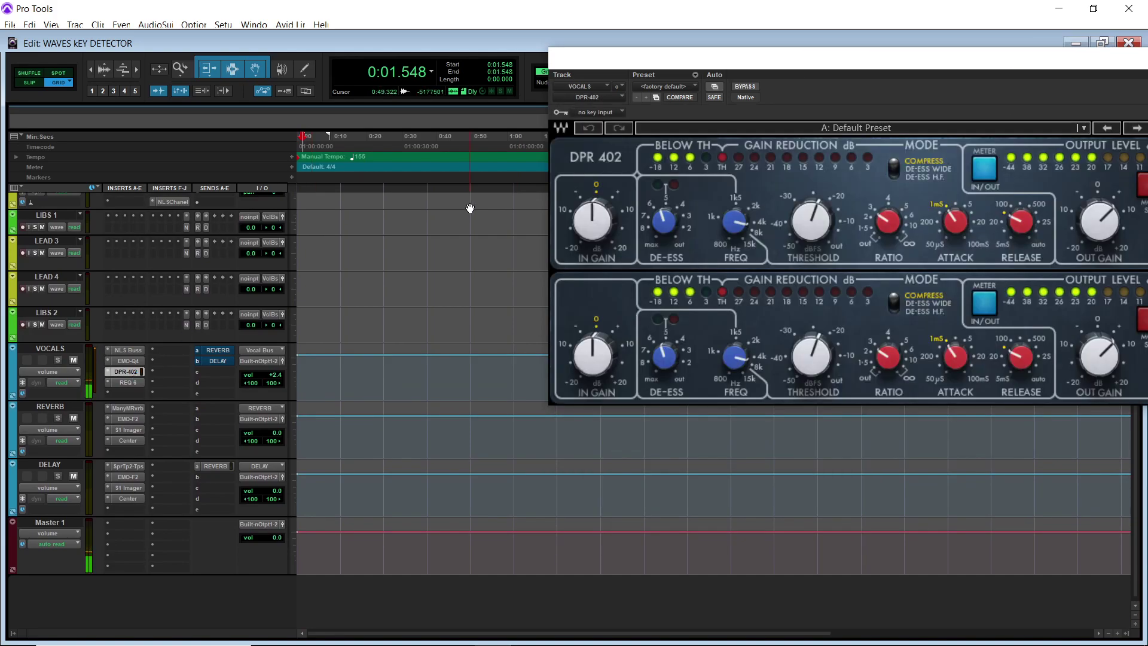
pyautogui.moveTo(723, 56); pyautogui.dragTo(511, 68)
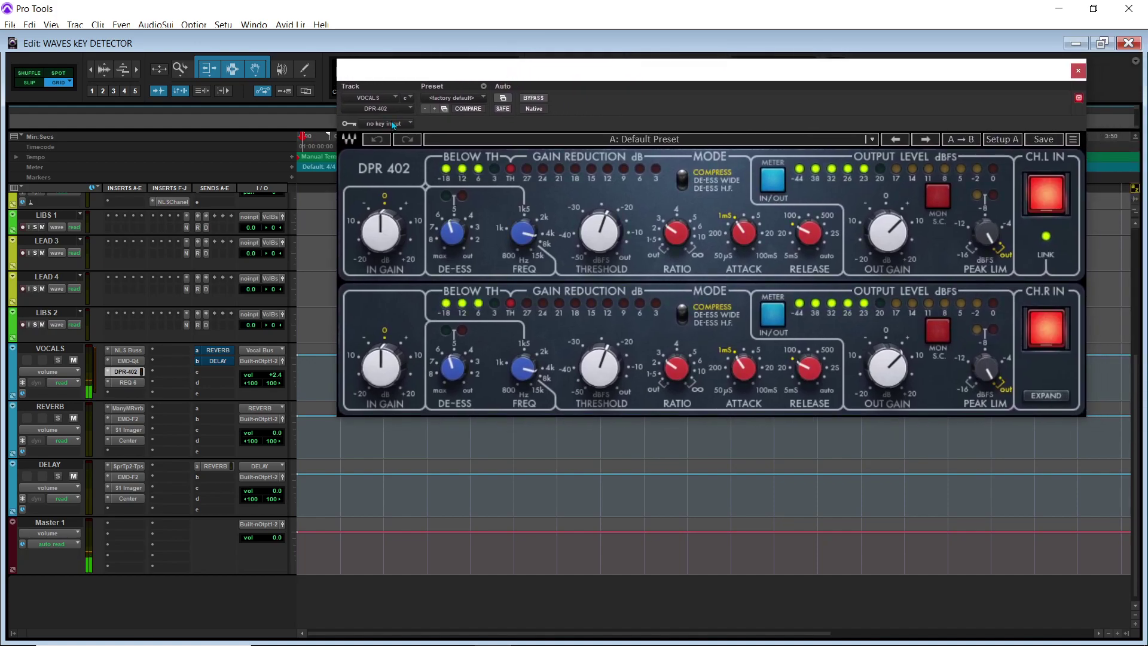
pyautogui.click(129, 383)
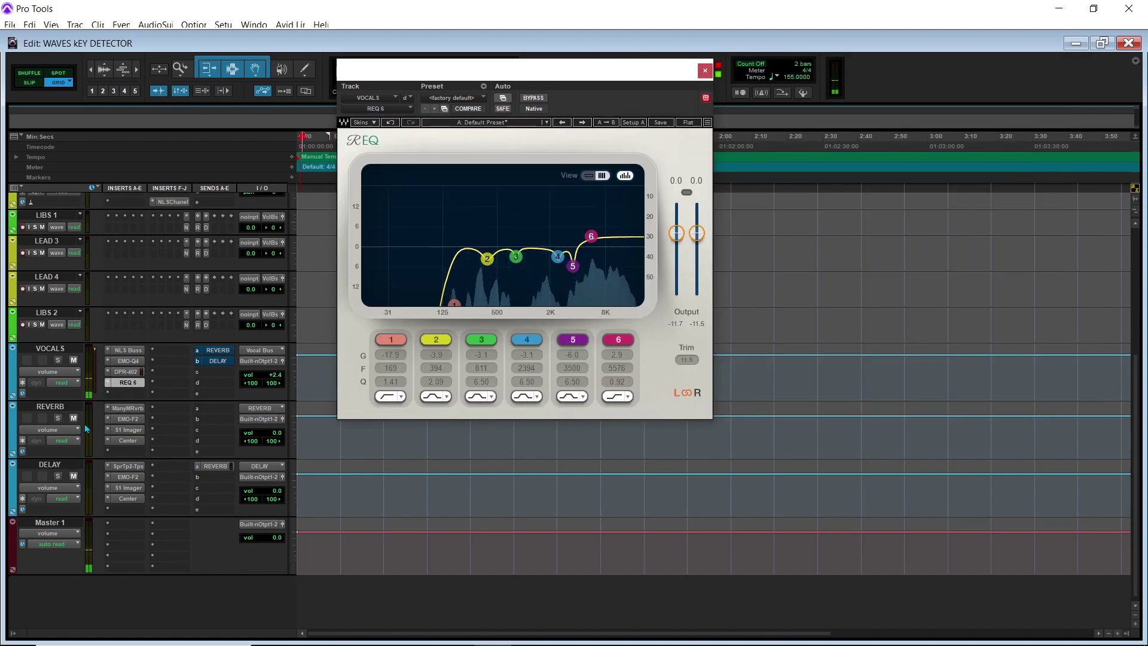
# Review the REVERB track's inserts: Manny Marroquin Reverb, EMO-F2, S1 Imager and Center.
pyautogui.click(127, 409)
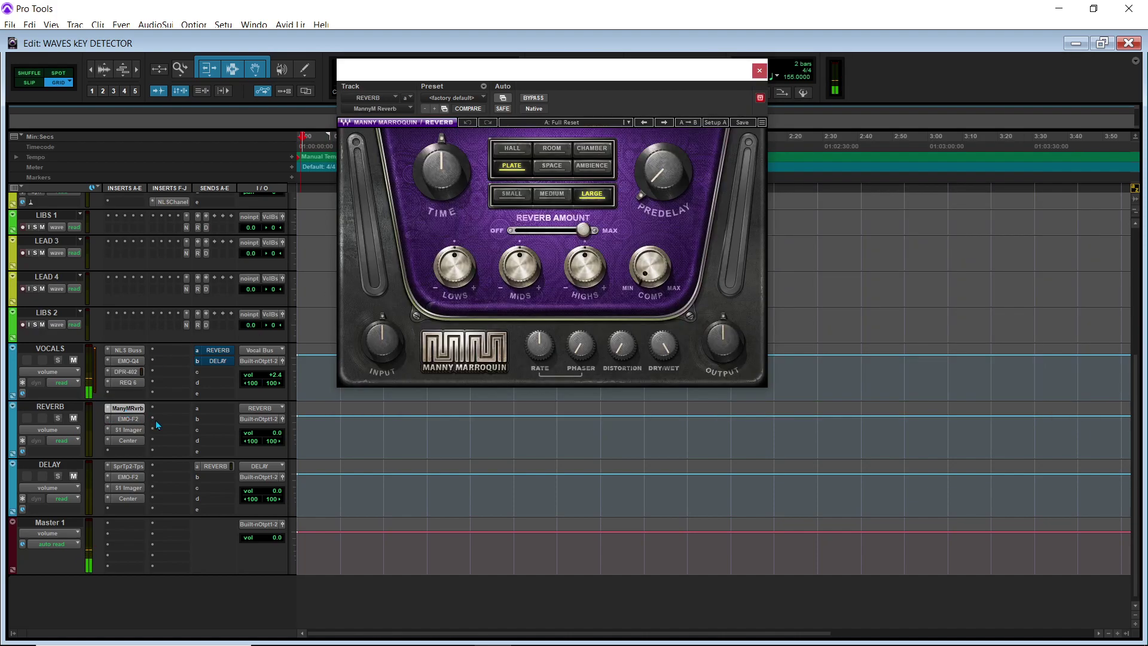
pyautogui.click(127, 420)
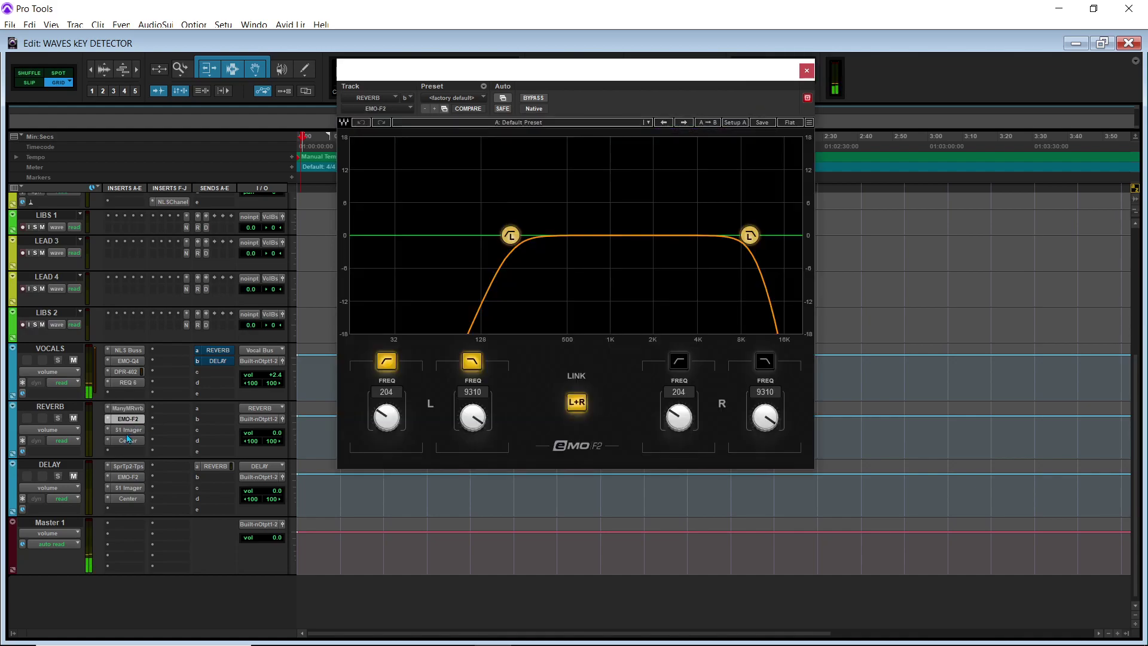
pyautogui.click(130, 430)
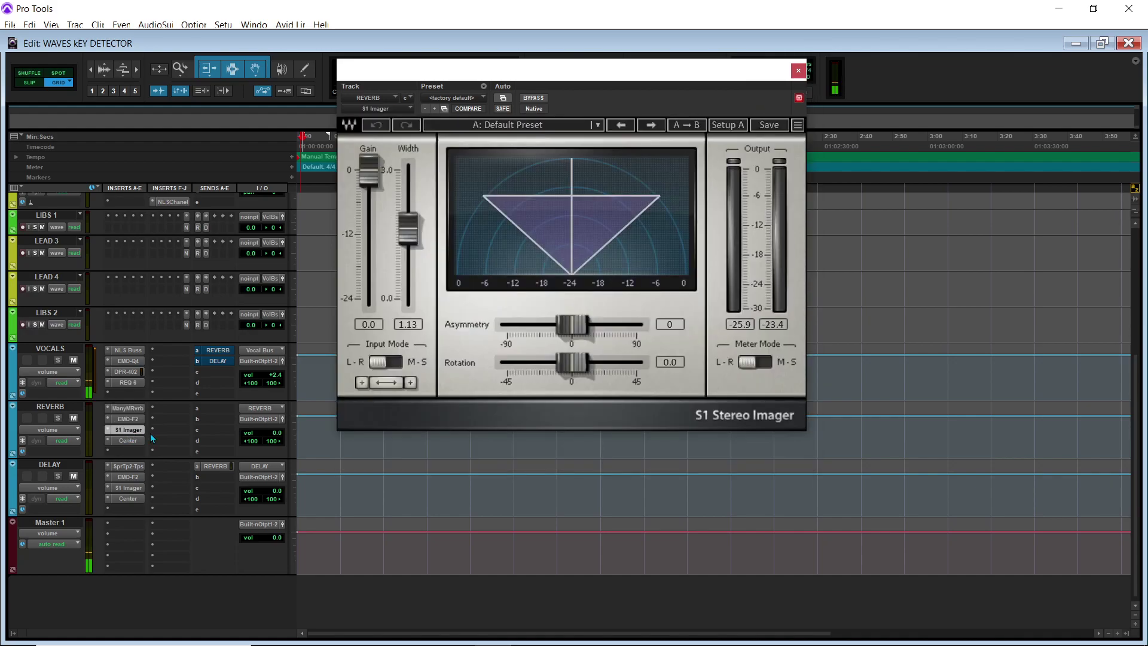
pyautogui.click(131, 441)
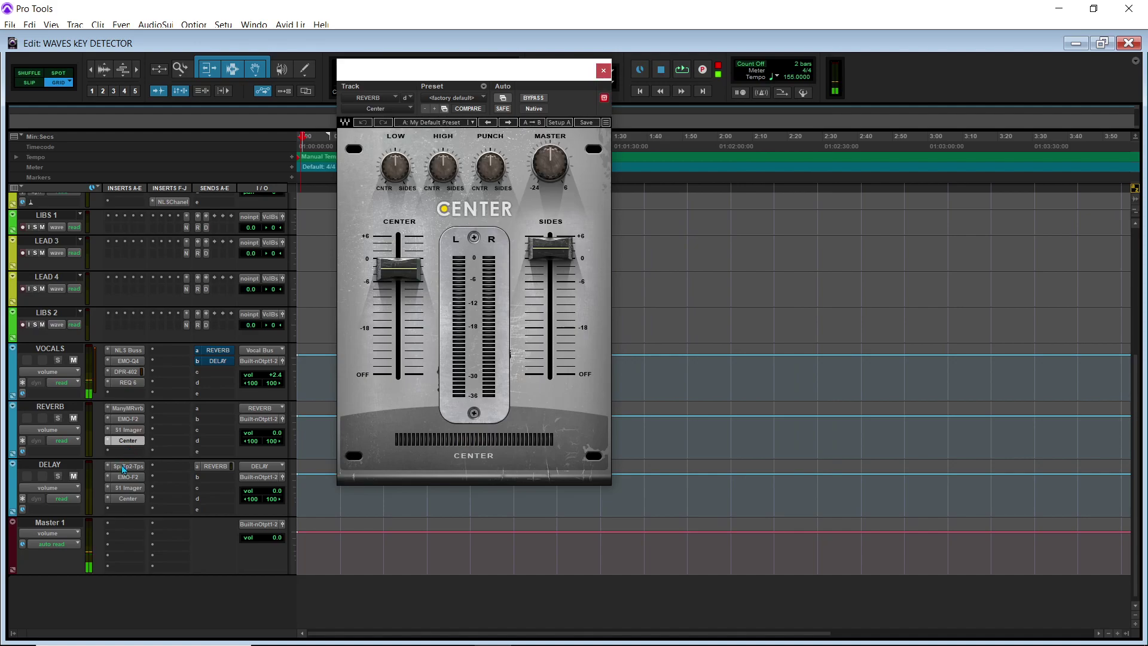
# Review the DELAY track's inserts, SuperTap 2-Taps, EMO-F2, S1 Imager and Center, and close the plugin window.
pyautogui.click(129, 467)
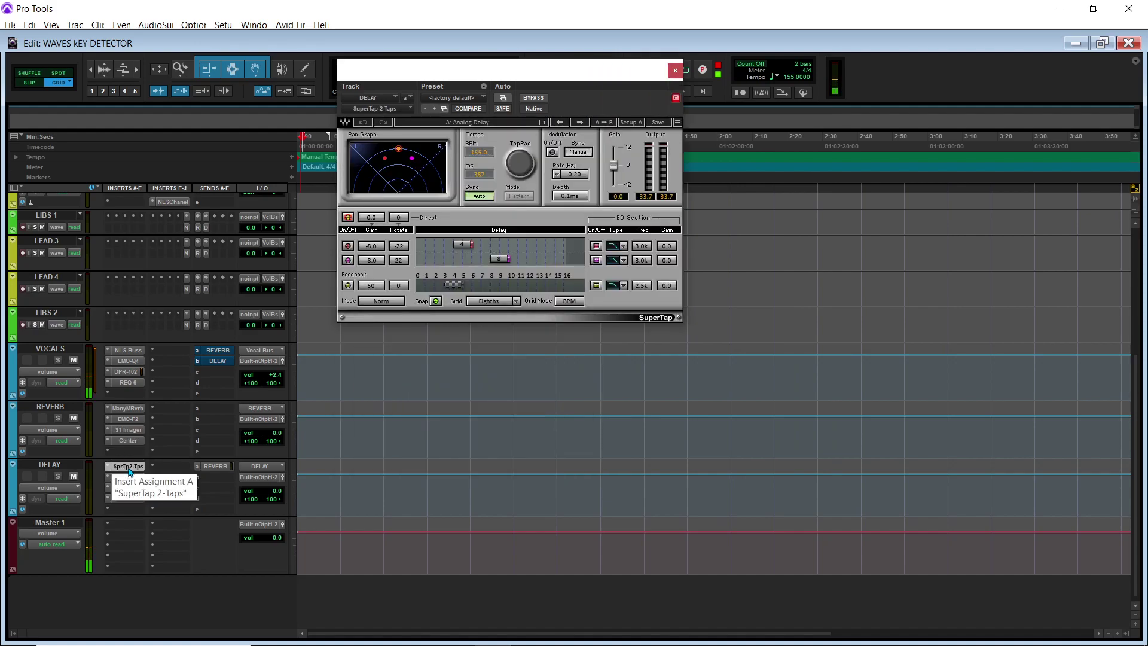
pyautogui.click(133, 478)
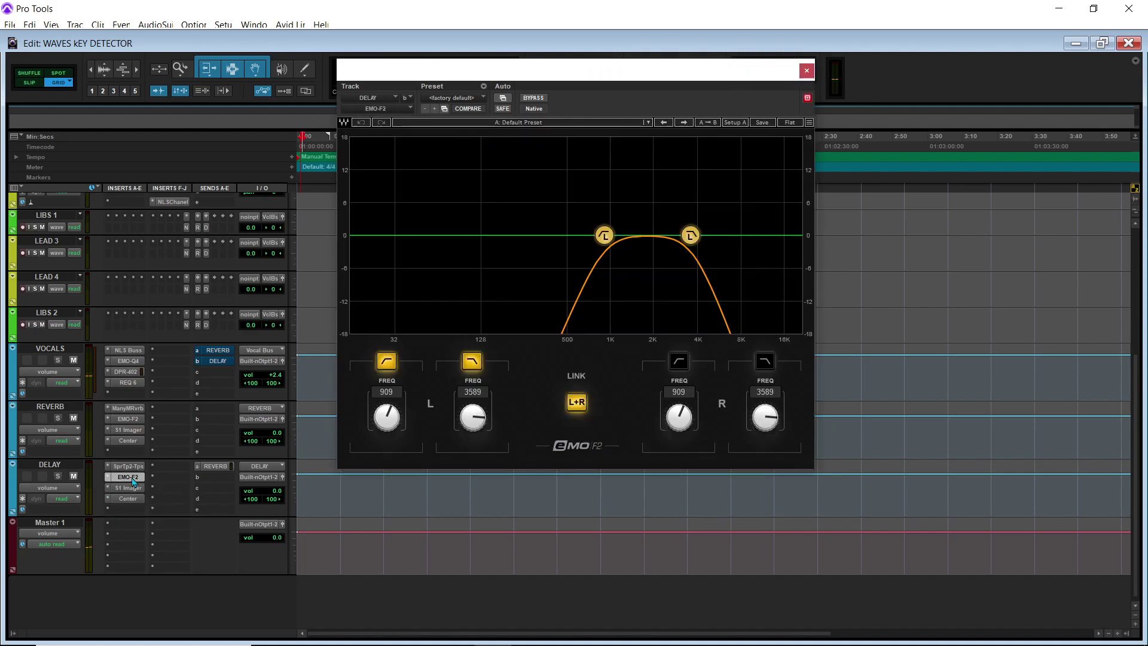
pyautogui.click(138, 487)
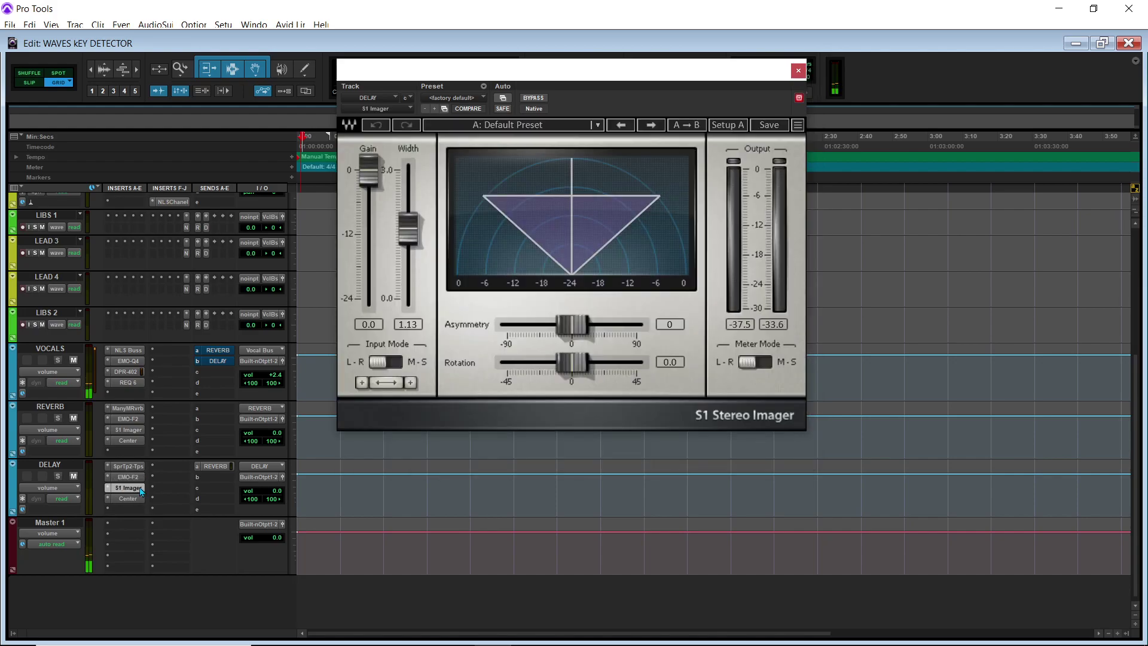
pyautogui.click(133, 499)
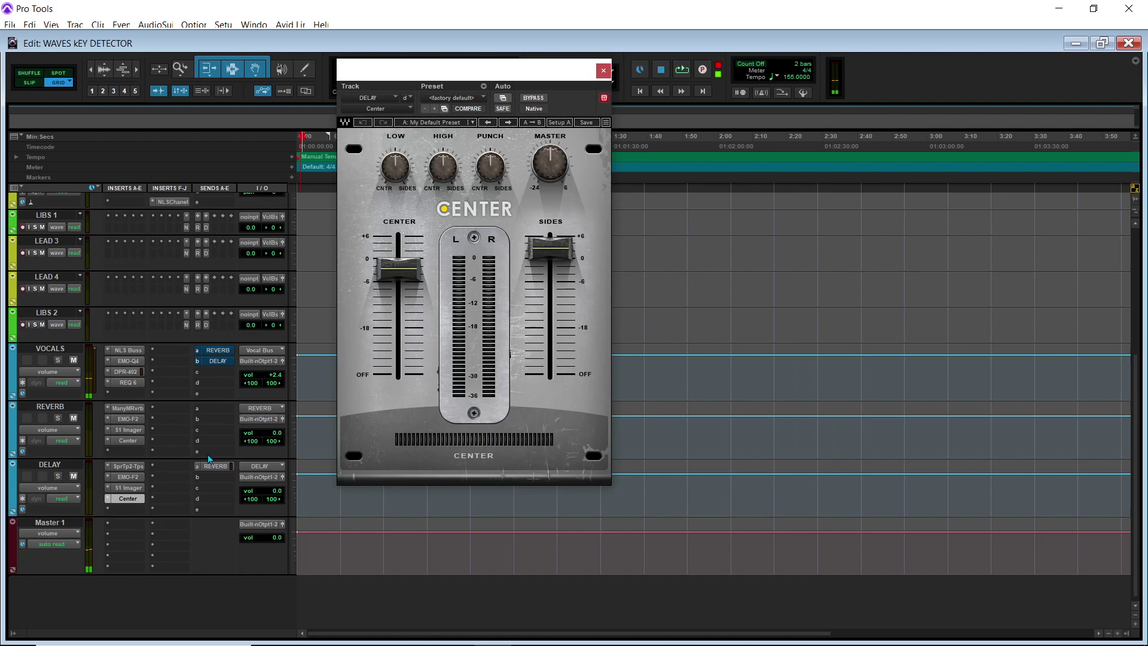
pyautogui.click(603, 70)
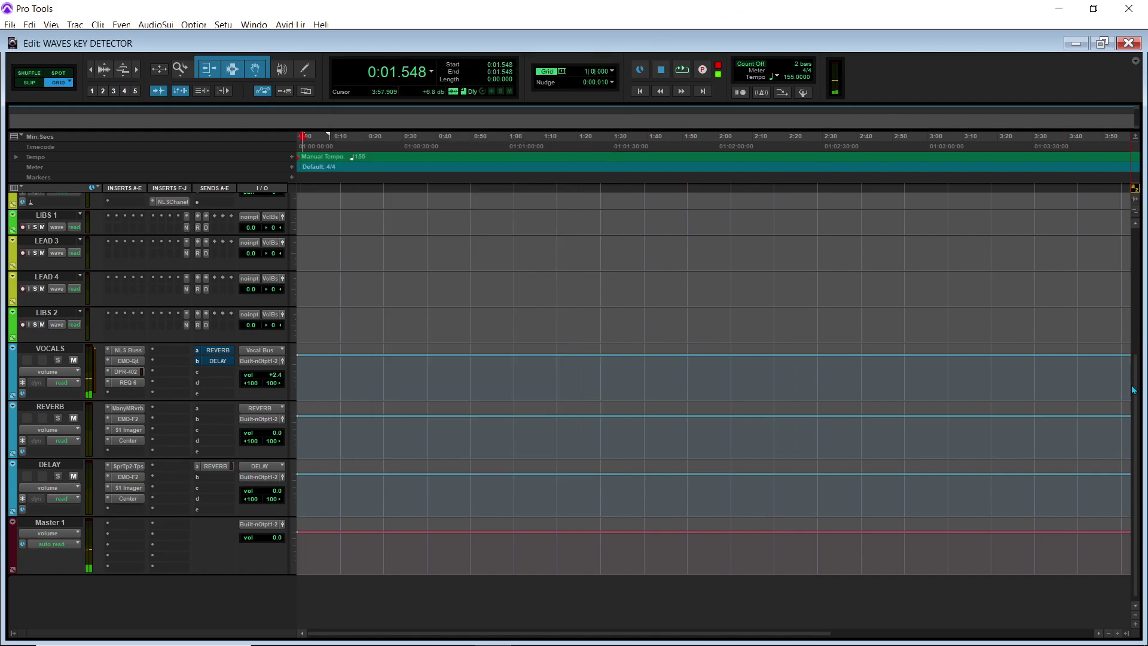
# Open Key Detector on the BEAT track and Waves Tune Real-Time on the TUNE track, and arrange both windows so they do not overlap.
pyautogui.moveTo(1134, 397); pyautogui.dragTo(1091, 235)
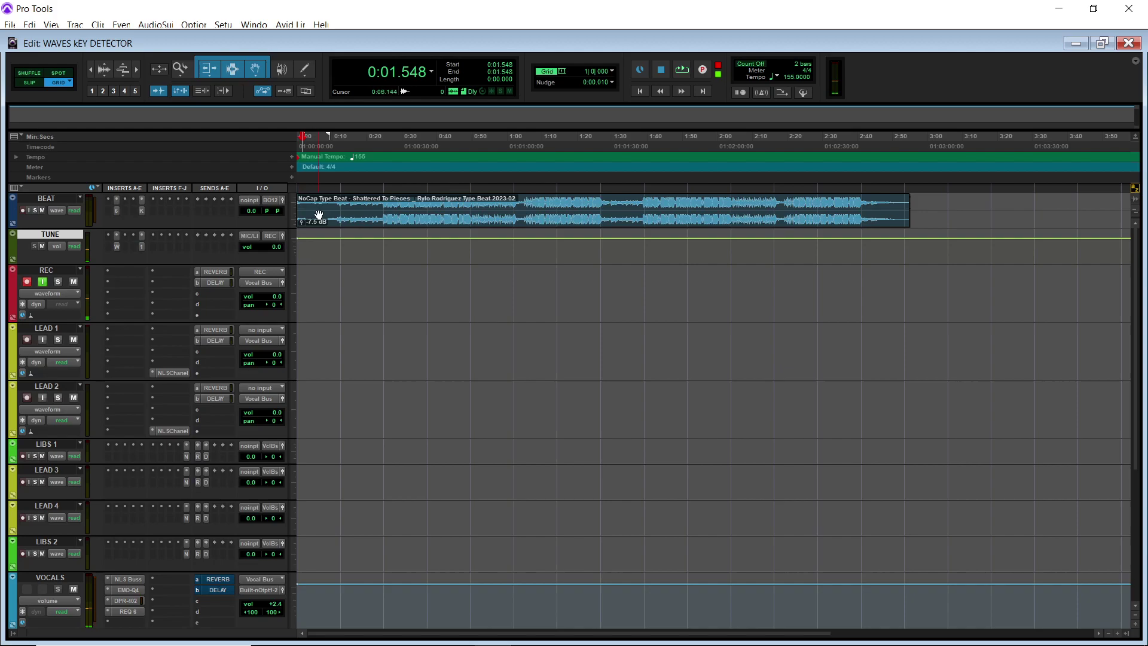
pyautogui.click(141, 210)
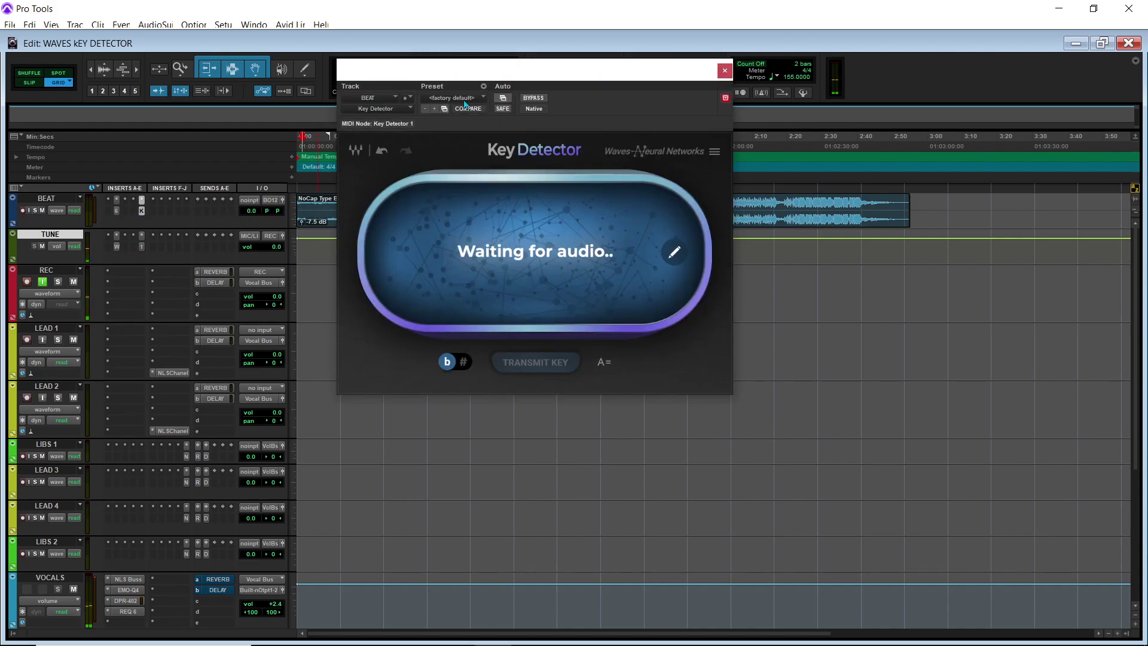
pyautogui.moveTo(522, 66); pyautogui.dragTo(833, 52)
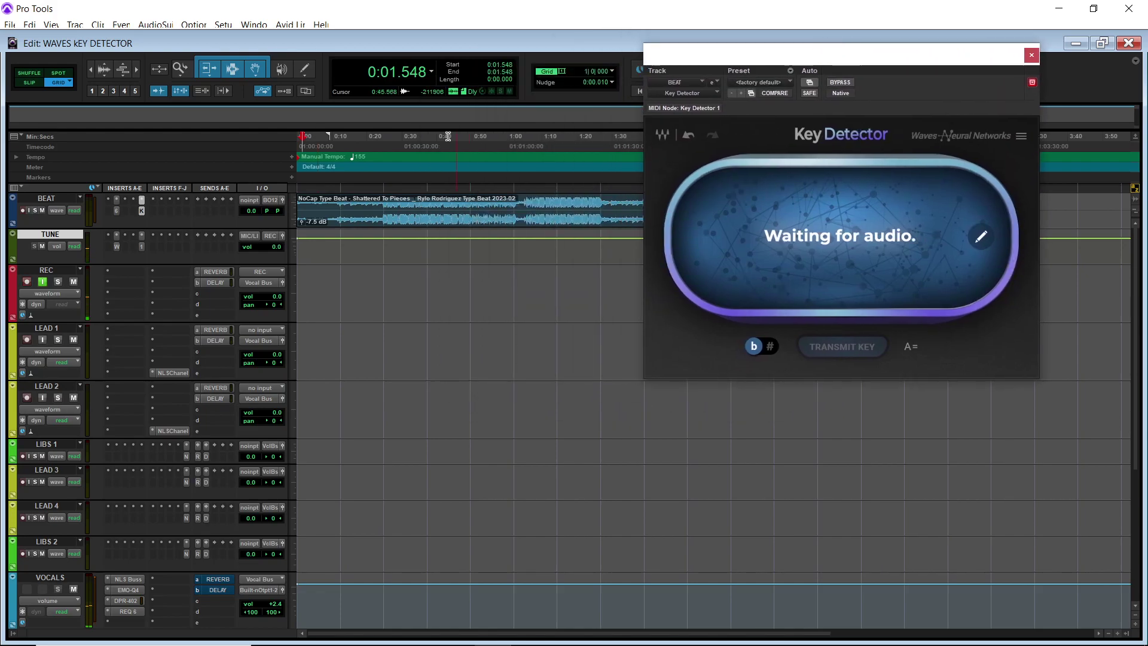
pyautogui.click(116, 248)
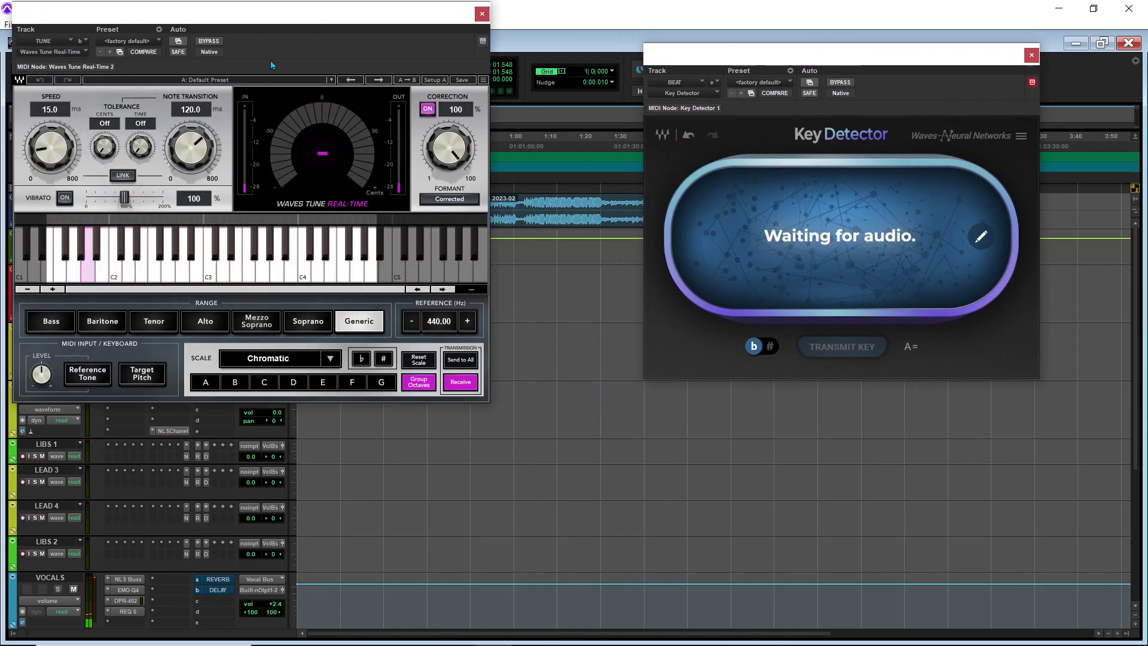
pyautogui.moveTo(303, 15); pyautogui.dragTo(386, 246)
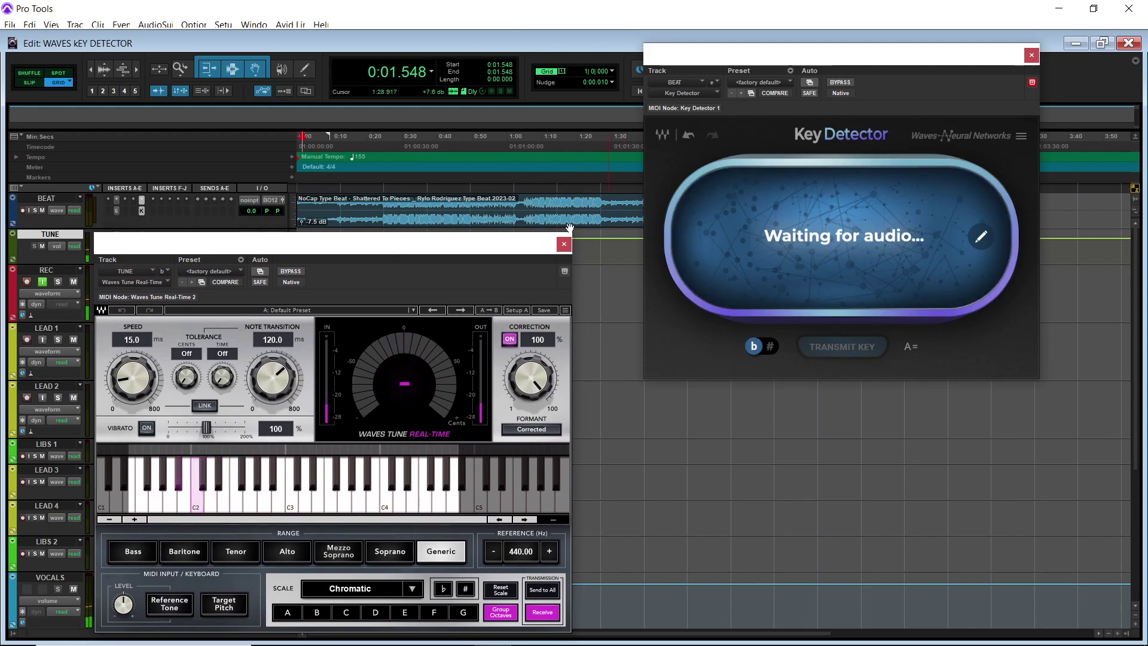
# Play the beat from 0:12.387 so Key Detector analyses its key, and stop playback once a key is detected.
pyautogui.click(341, 147)
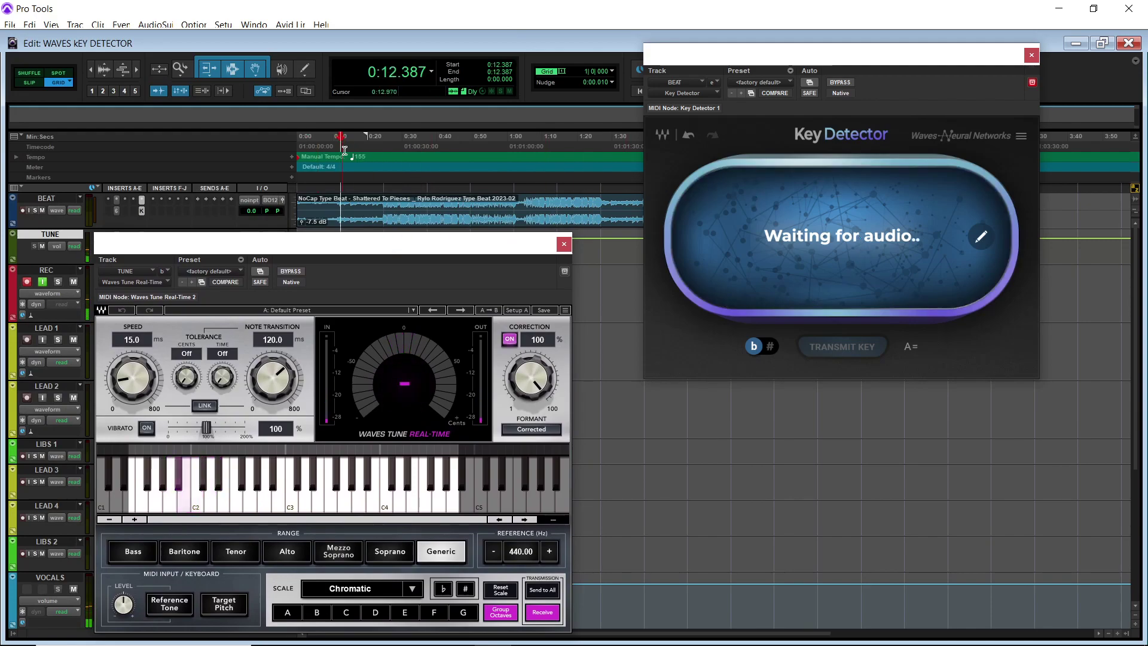
pyautogui.moveTo(745, 241)
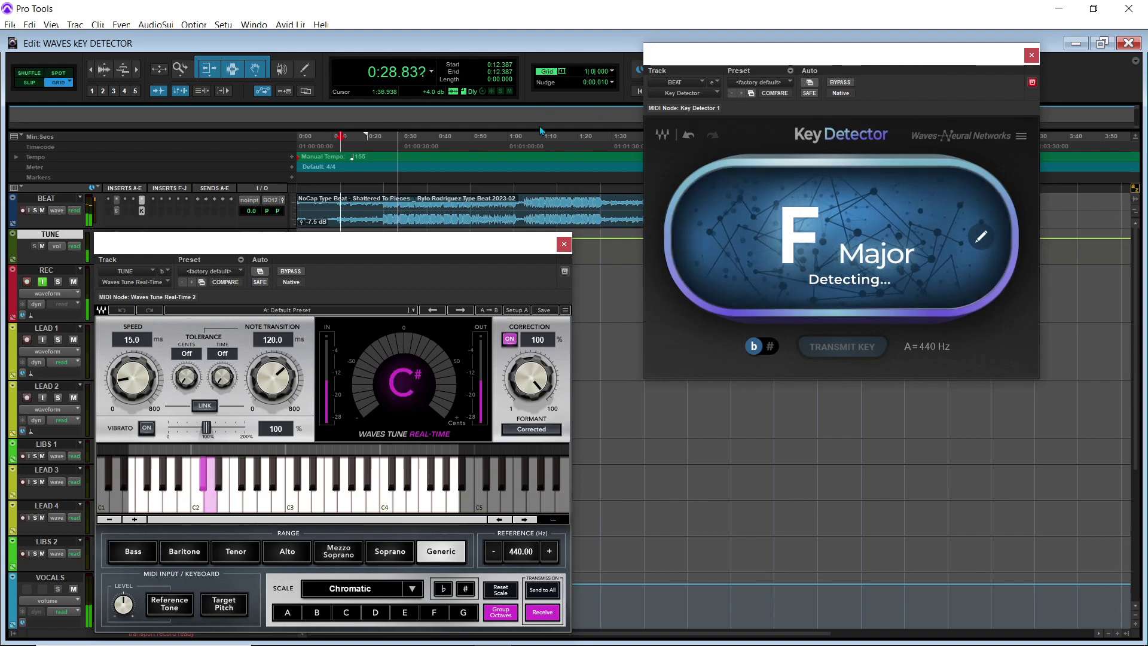
pyautogui.click(844, 258)
pyautogui.press('space')
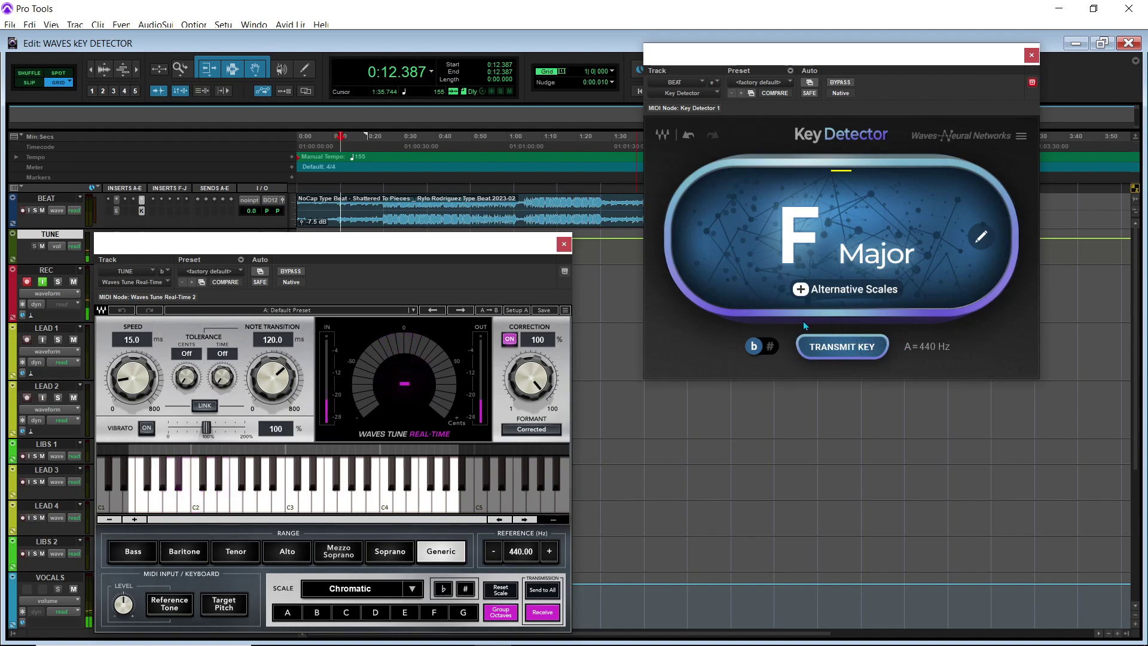
# Transmit the detected key to Waves Tune Real-Time and expand the alternative scales in Key Detector.
pyautogui.click(859, 350)
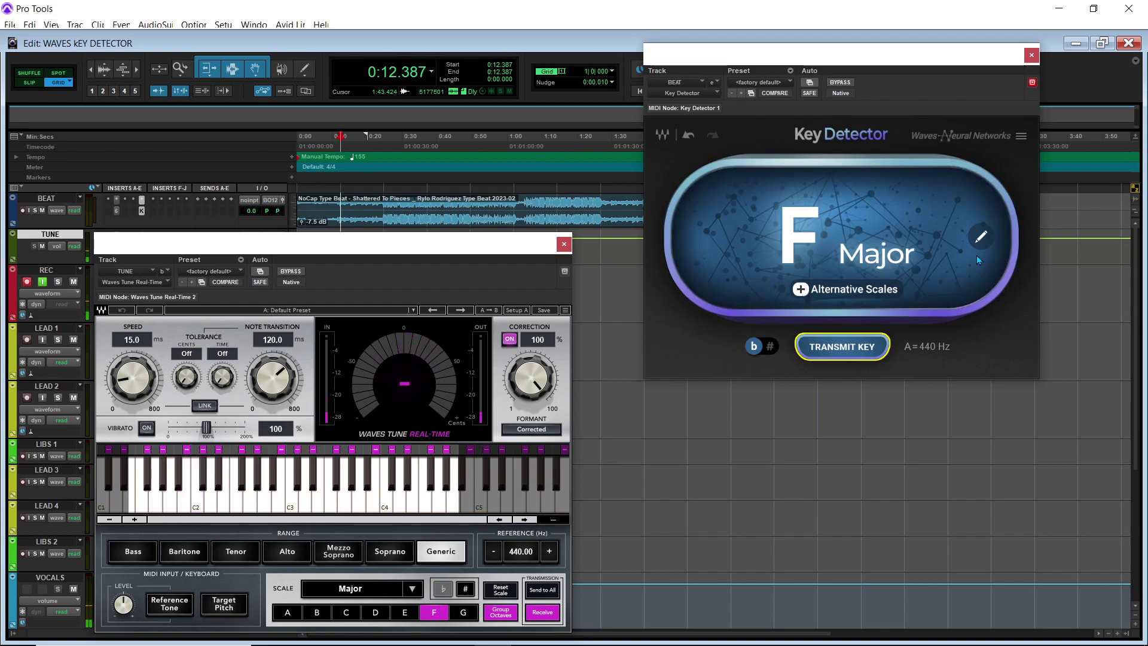
pyautogui.click(981, 238)
pyautogui.click(802, 290)
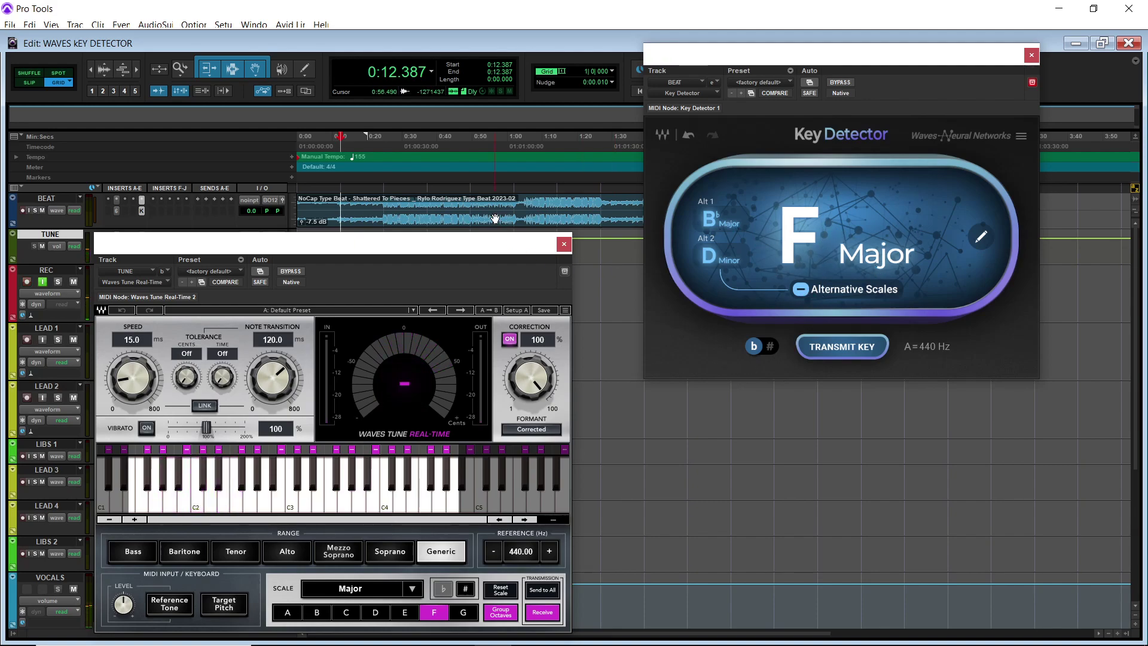
# Set the Note Transition and Speed of Waves Tune Real-Time to 0.1 ms each and close both plugin windows.
pyautogui.moveTo(480, 260); pyautogui.dragTo(519, 114)
pyautogui.moveTo(308, 224); pyautogui.dragTo(308, 257)
pyautogui.moveTo(178, 229); pyautogui.dragTo(179, 239)
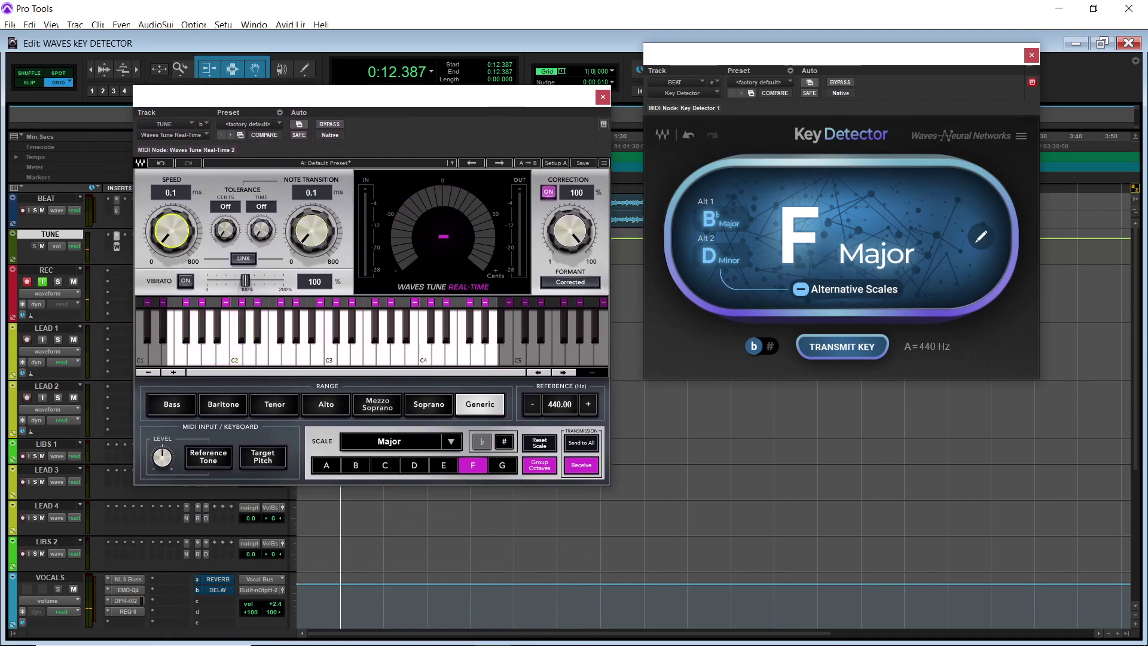
pyautogui.click(602, 97)
pyautogui.click(1031, 55)
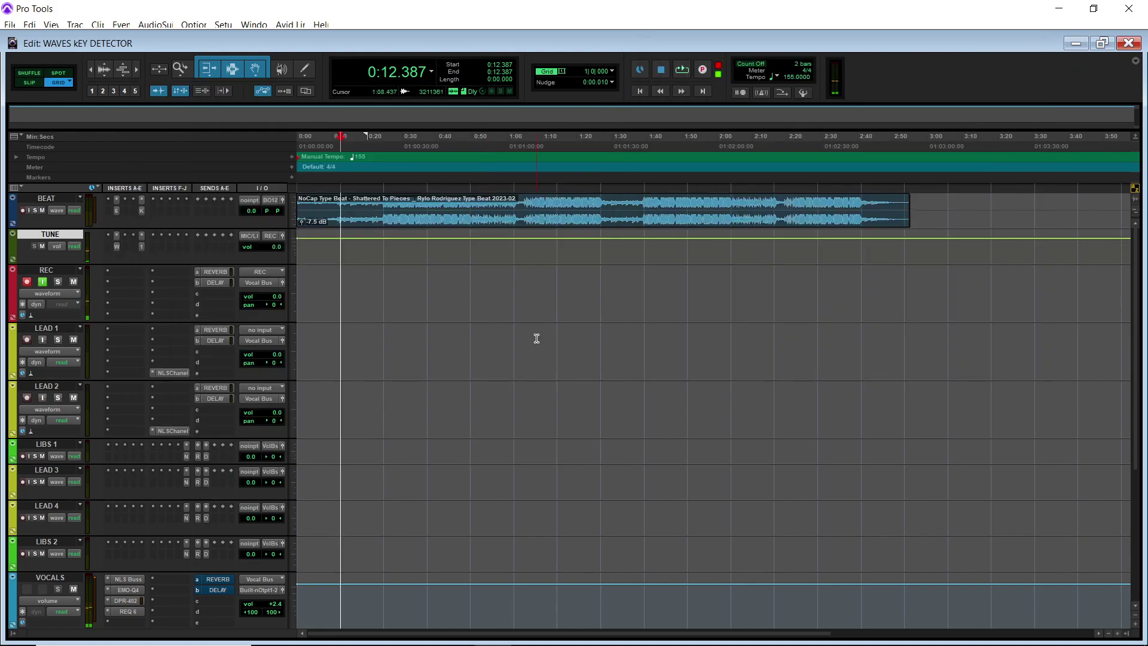
# Record a vocal take on the REC track starting at 0:12.387.
pyautogui.press('space')
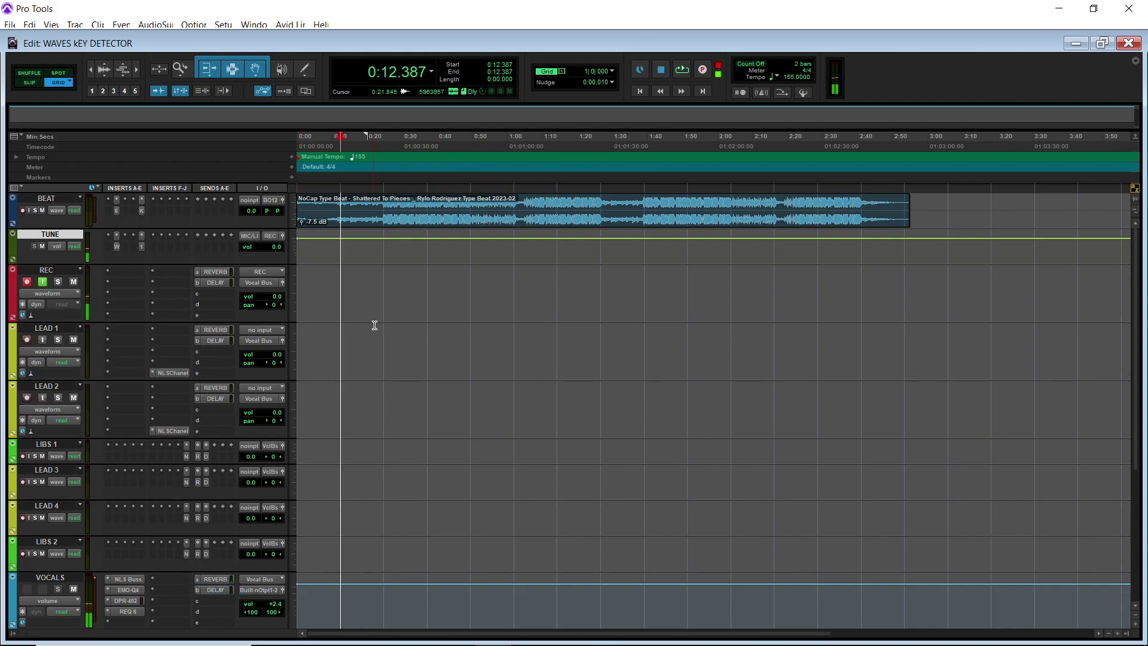
pyautogui.hotkey('ctrl', 'space')
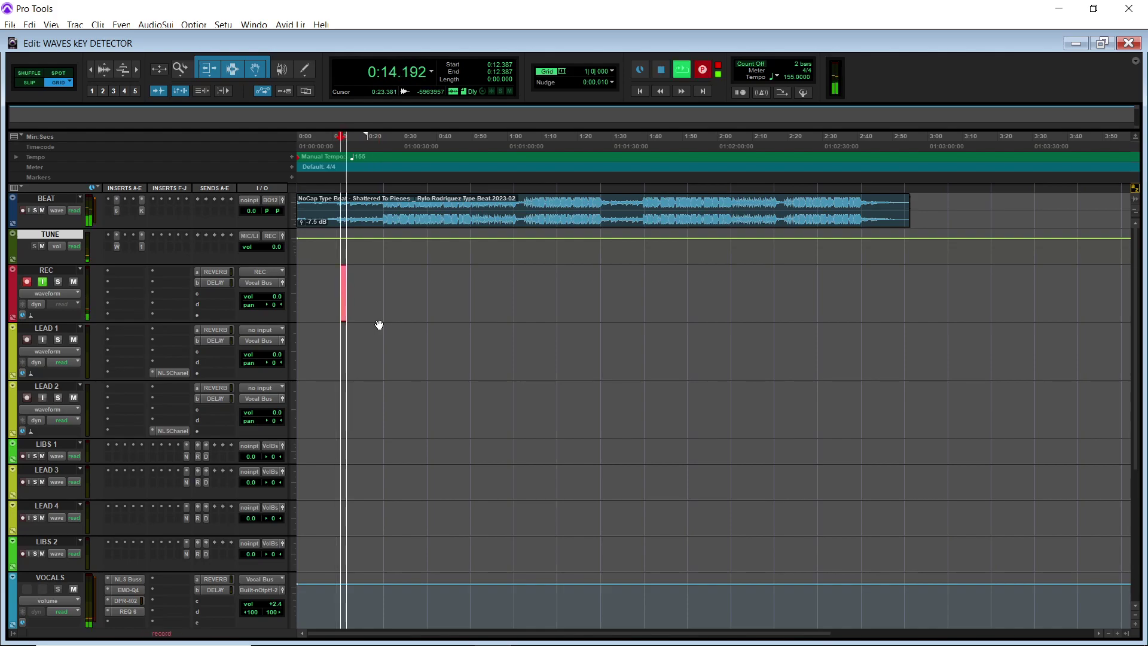
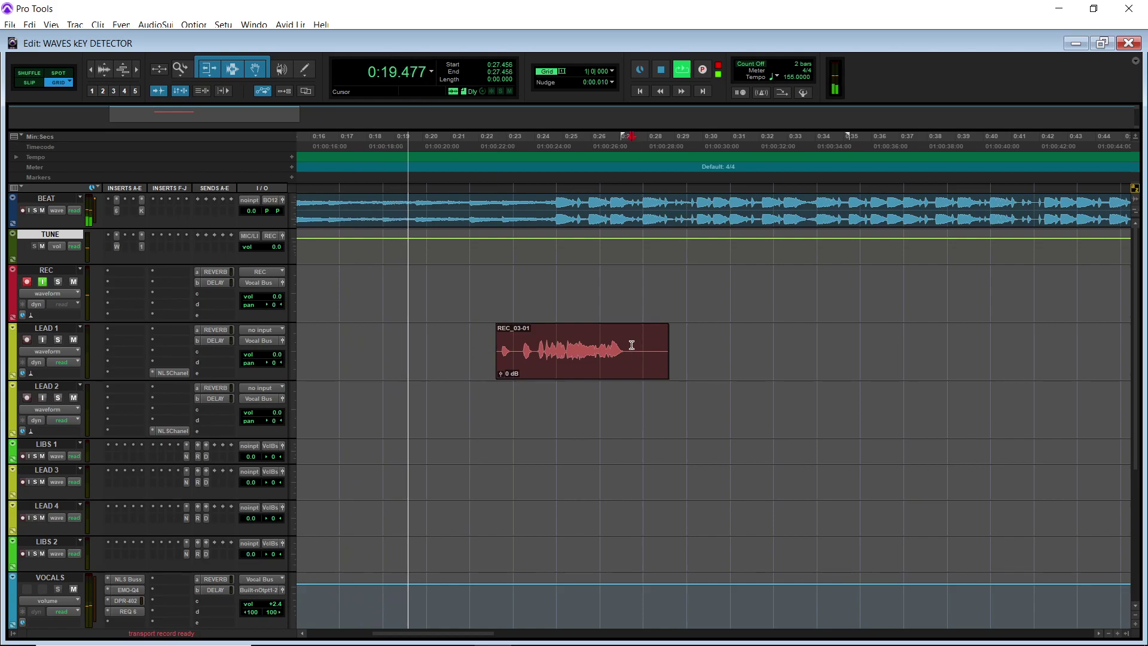
# Record a new vocal take on the REC track, retaking it from the 0:23.225 mark, and stop recording.
pyautogui.hotkey('ctrl', '[')
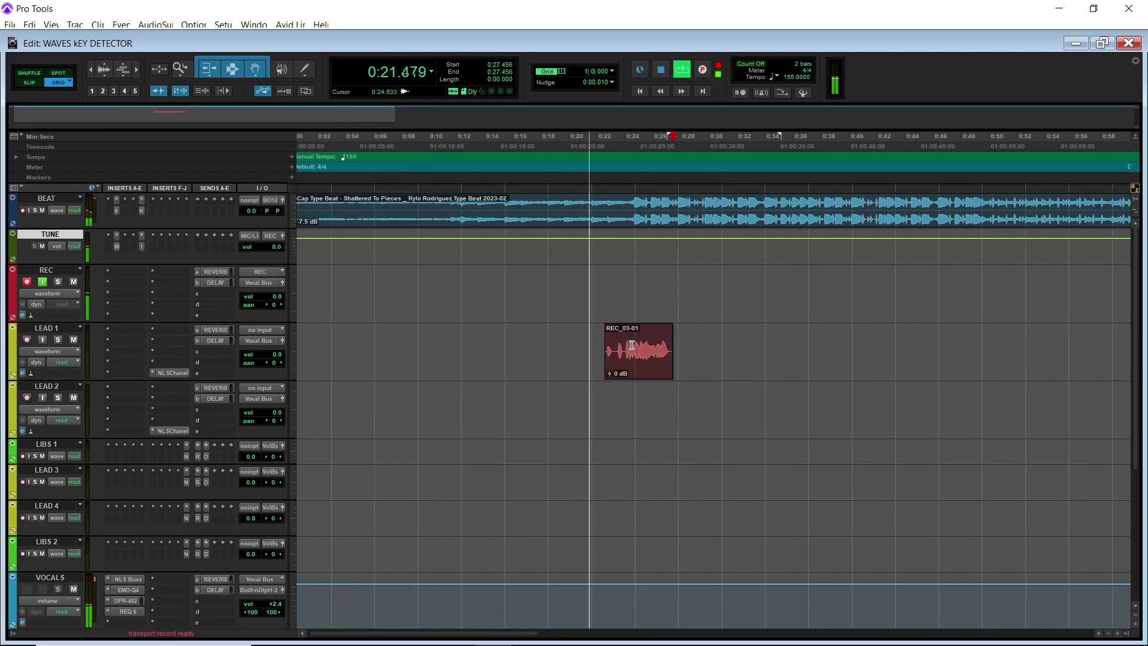
pyautogui.press('F12')
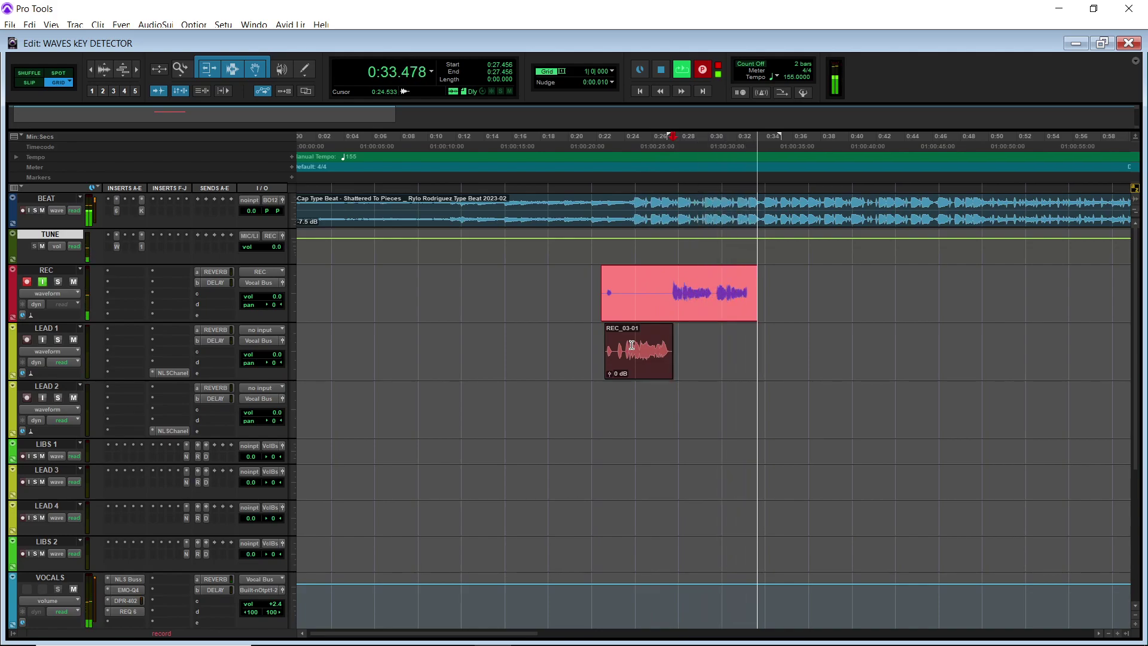
pyautogui.click(605, 140)
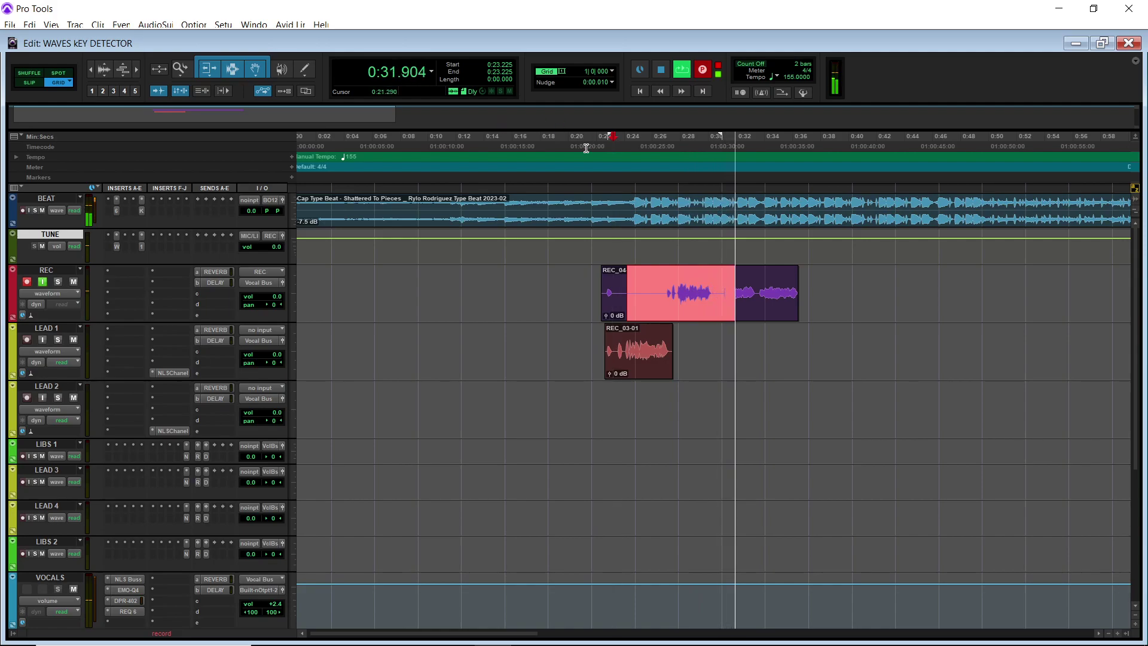
pyautogui.press('space')
pyautogui.press('space')
# Move the new take to LEAD 2, starting at 0:27.050, and trim its end to 0:30.592.
pyautogui.moveTo(698, 310); pyautogui.dragTo(668, 417)
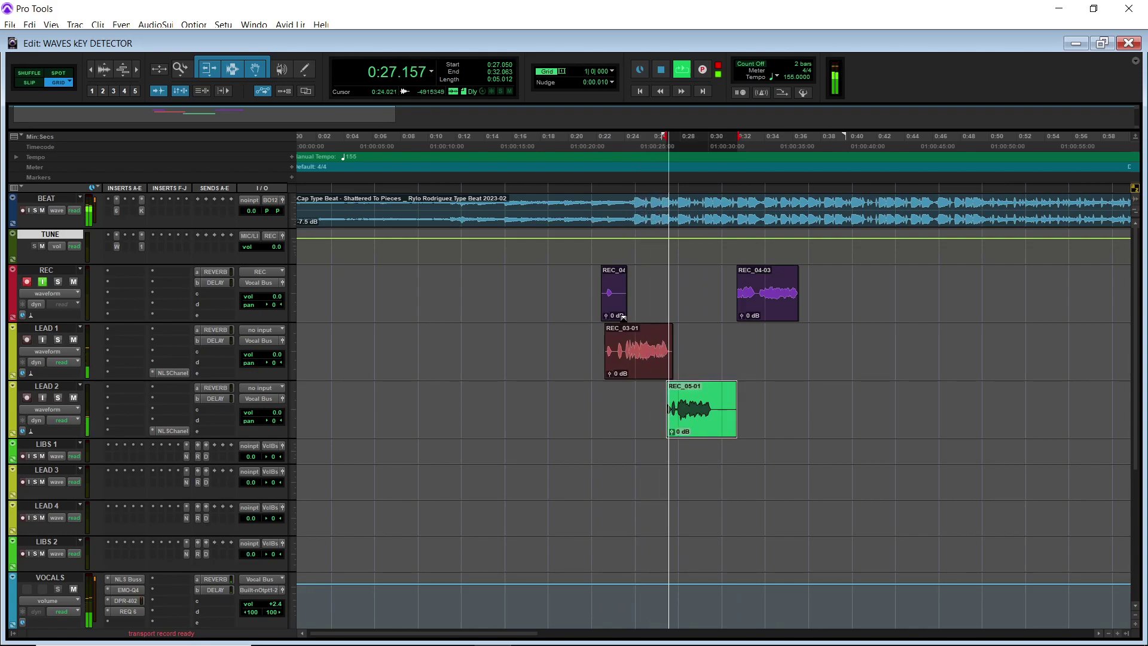
pyautogui.click(719, 410)
pyautogui.press('s')
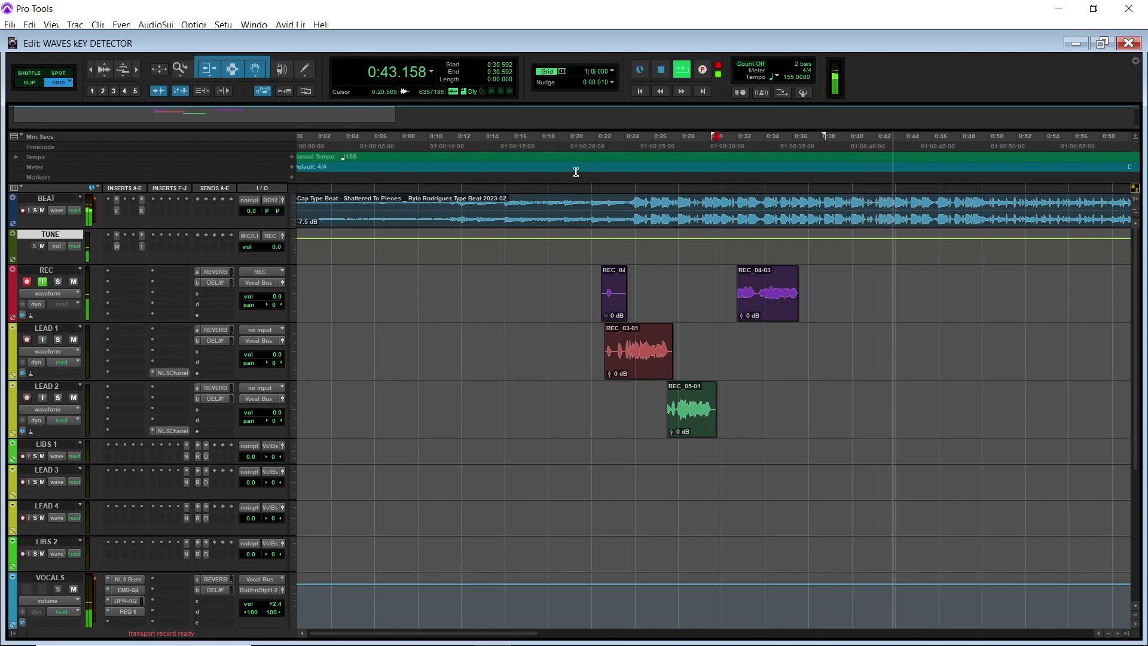
# Record another REC take from 0:21.677 and place it on LEAD 1, trimmed to span 0:29.909 to 0:36.096.
pyautogui.click(598, 141)
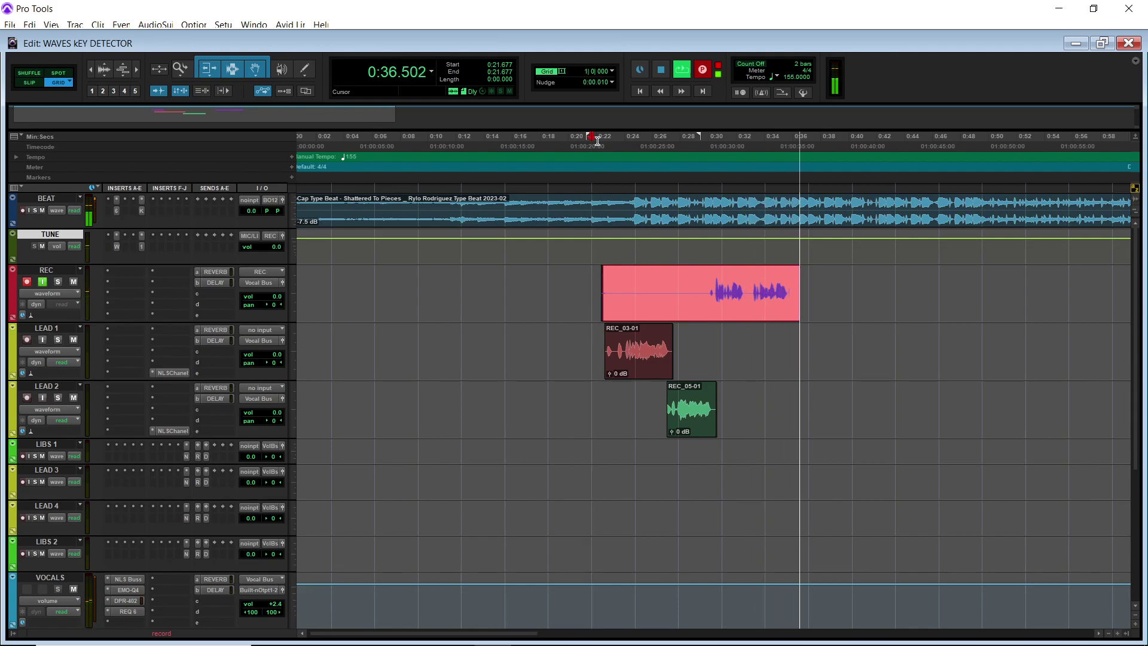
pyautogui.click(588, 151)
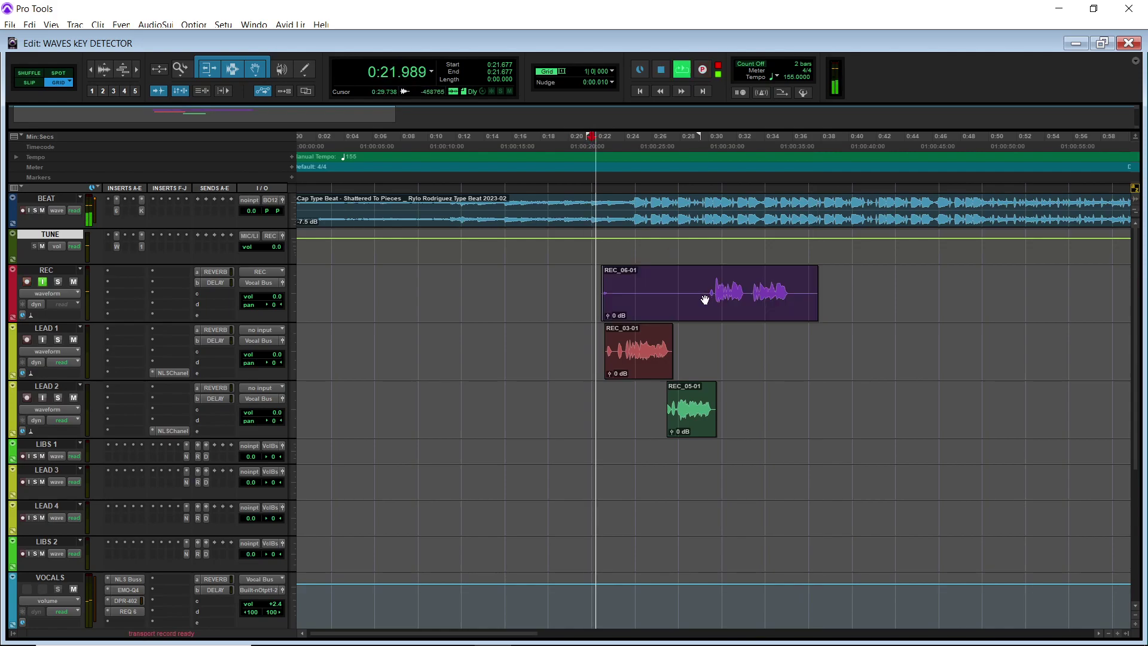
pyautogui.click(706, 297)
pyautogui.press('a')
pyautogui.moveTo(773, 319); pyautogui.dragTo(774, 365)
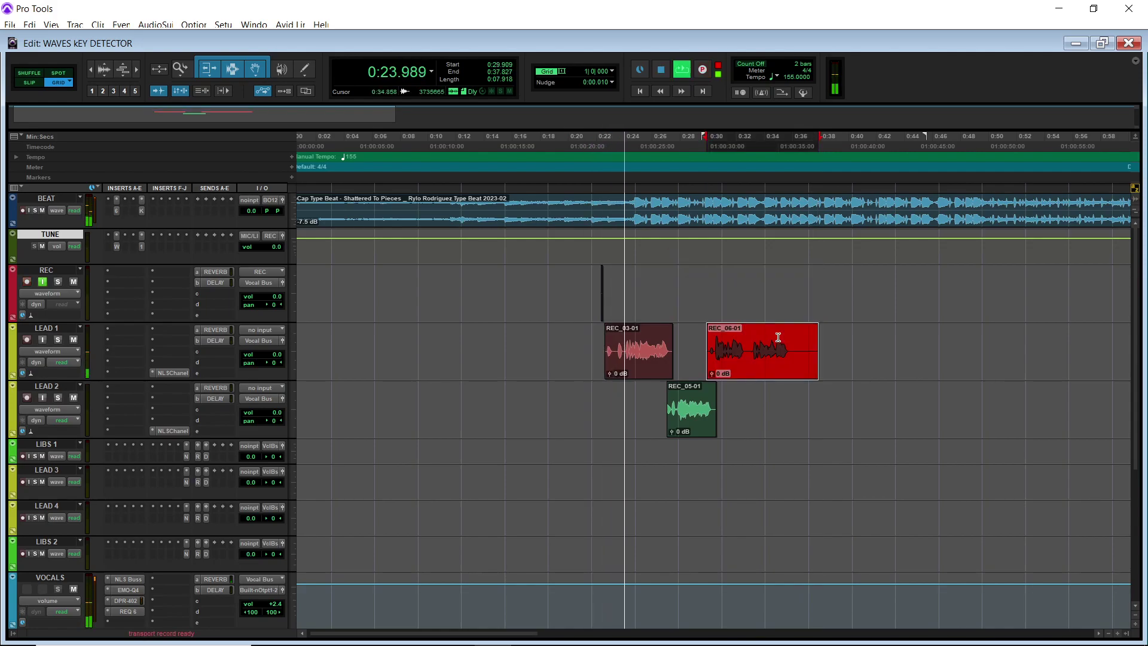
pyautogui.click(793, 346)
pyautogui.press('s')
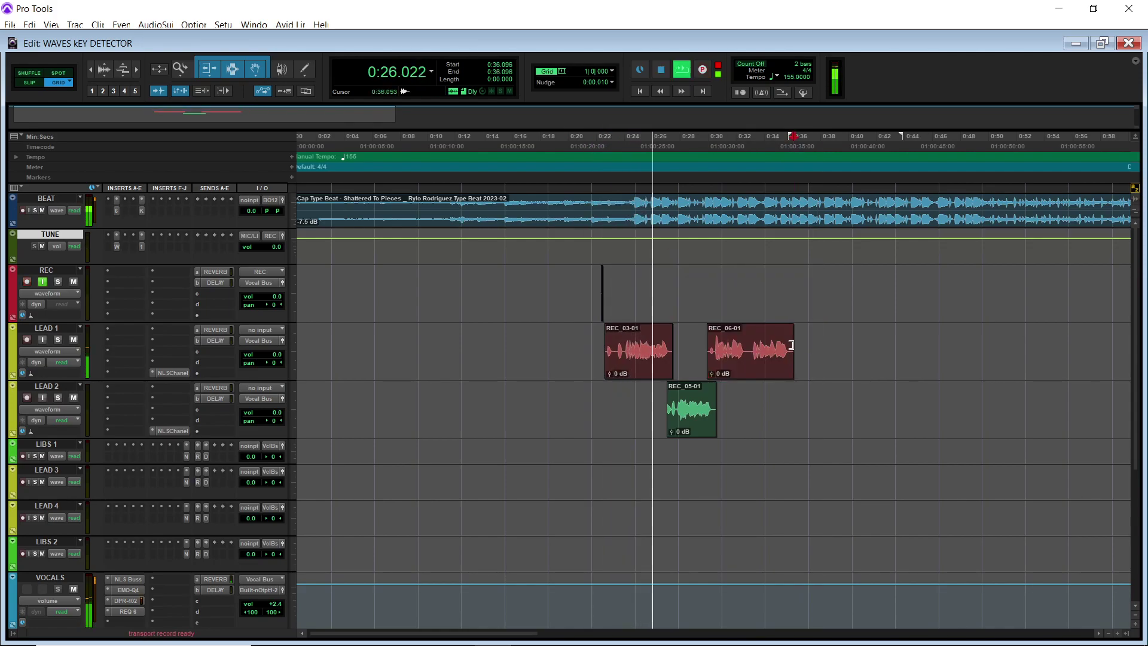
# Set the VOCALS track's REVERB send to about -14.2 dB and its DELAY send to -12.9 dB.
pyautogui.click(215, 579)
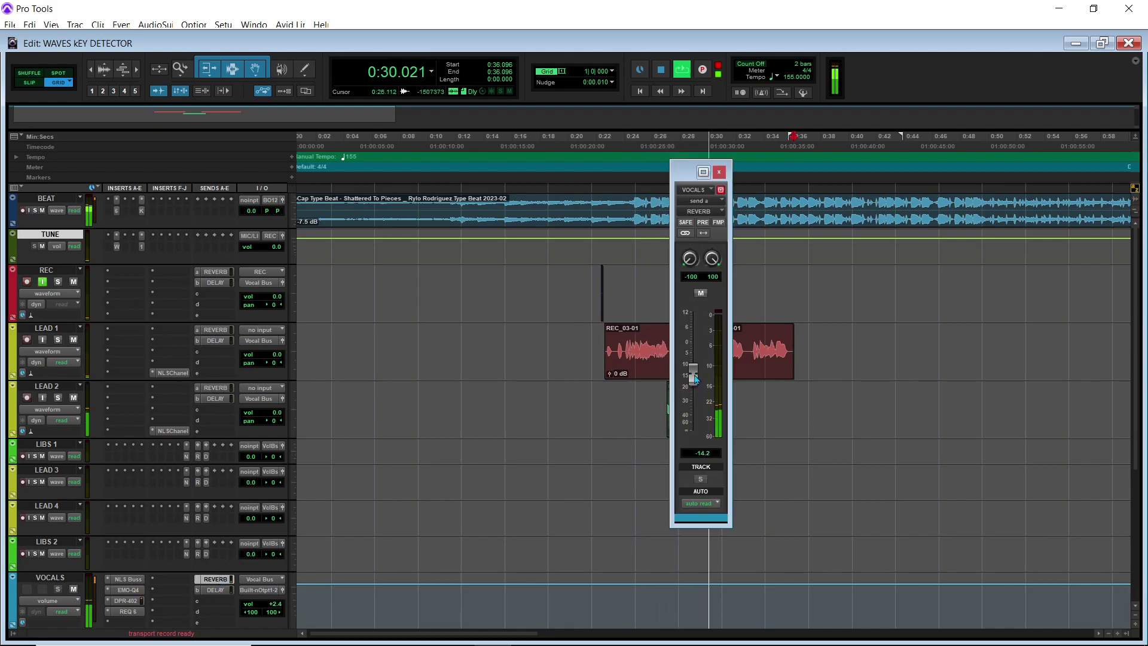
pyautogui.click(718, 174)
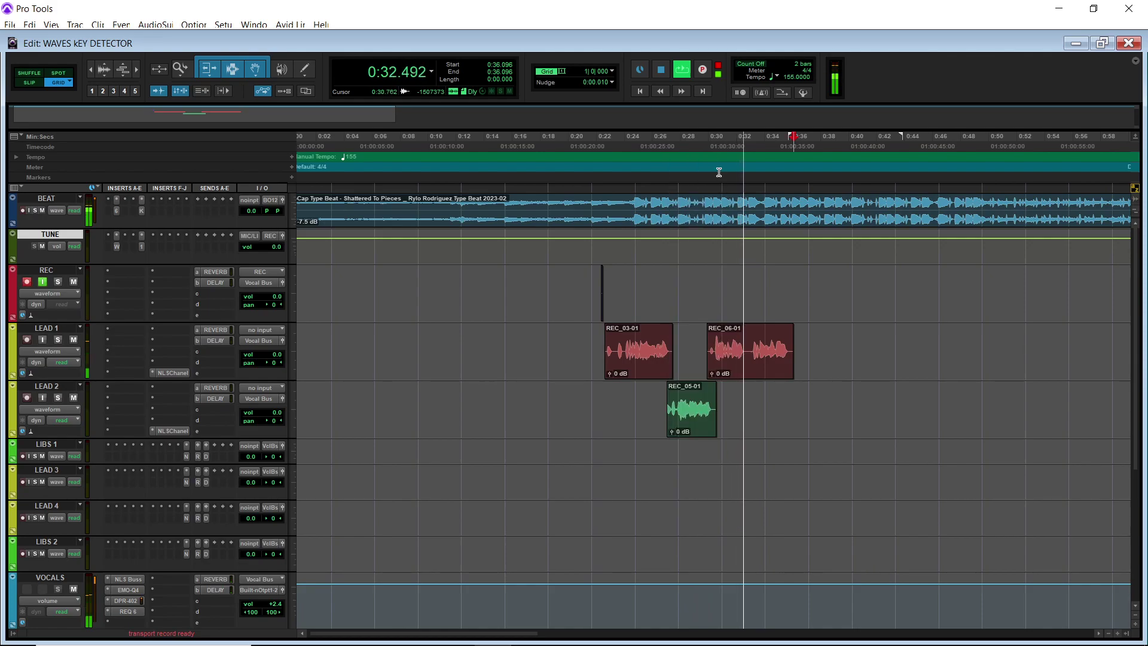
pyautogui.click(216, 590)
pyautogui.moveTo(695, 408); pyautogui.dragTo(694, 376)
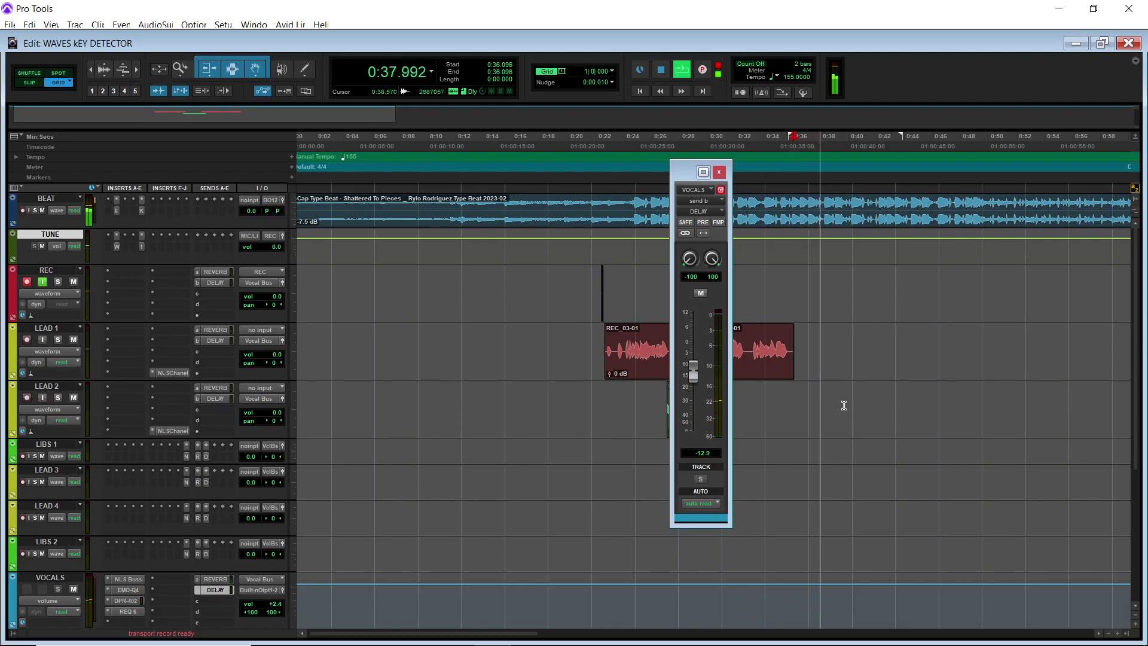
# Record a vocal take on REC and place it on LEAD 2 with its start extended back to 0:34.304.
pyautogui.hotkey('ctrl', 'space')
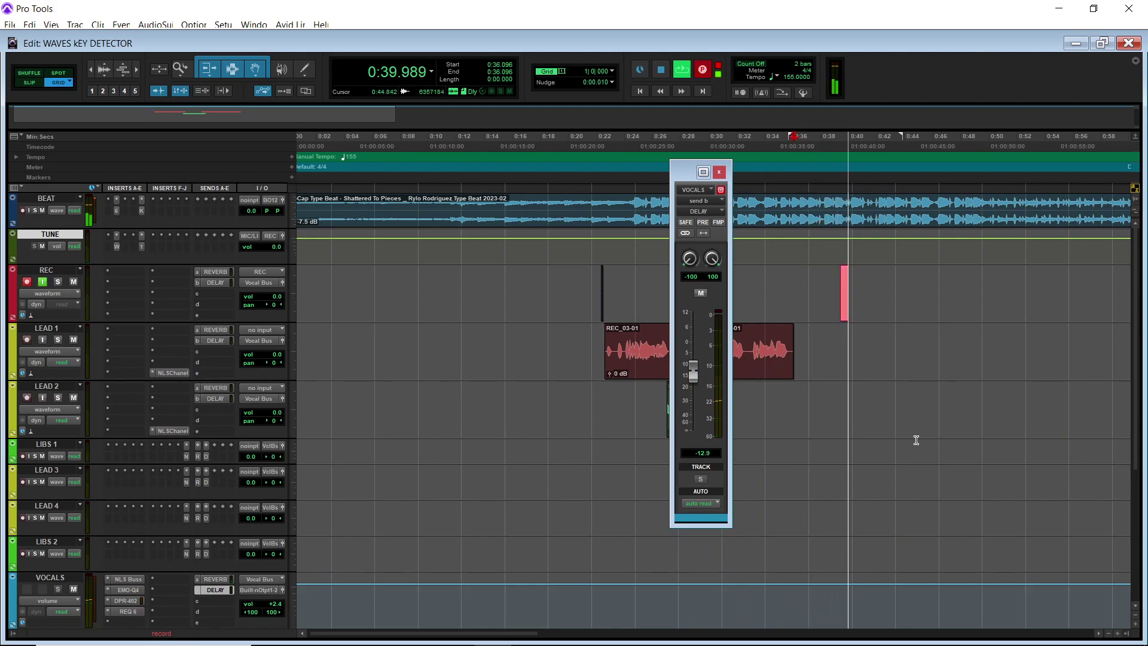
pyautogui.click(720, 173)
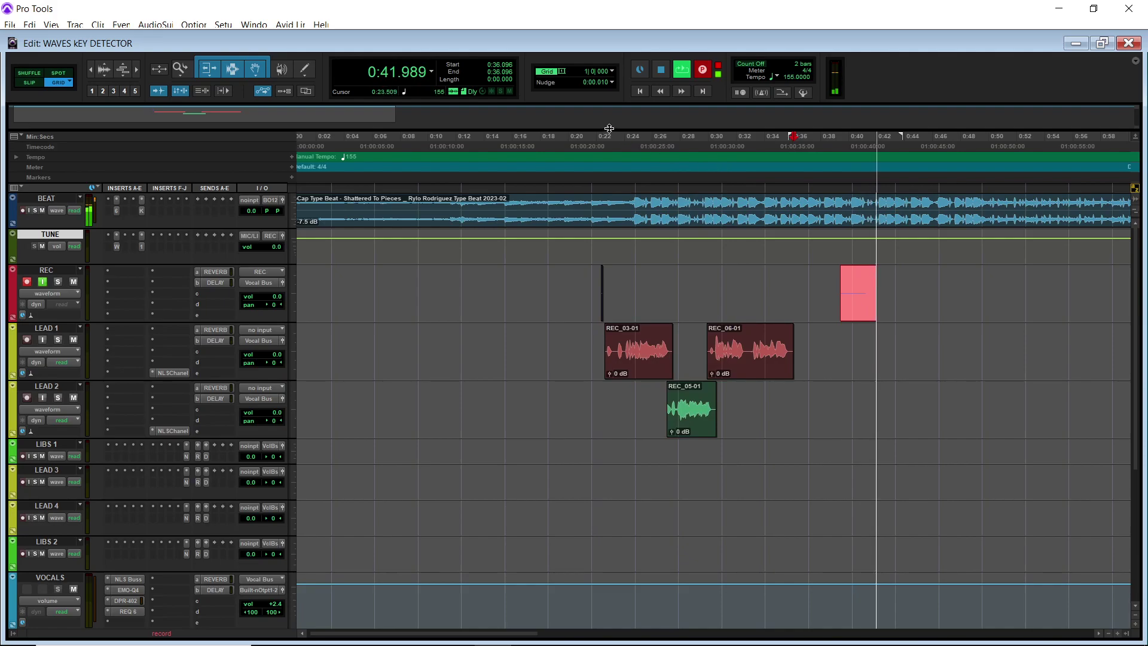
pyautogui.press('space')
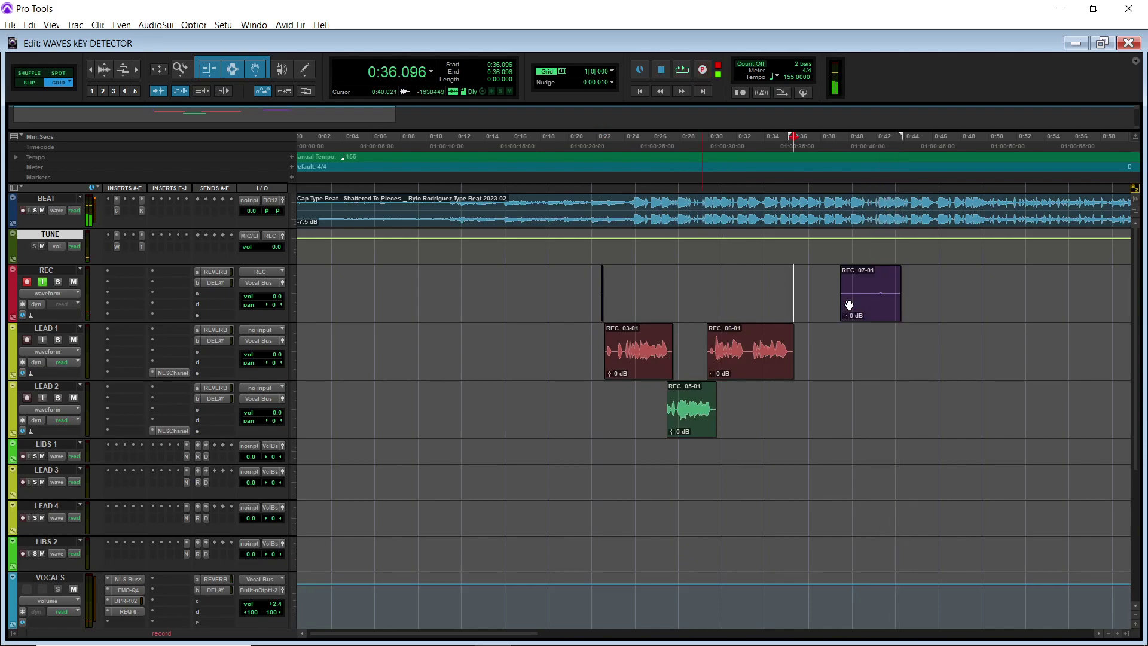
pyautogui.moveTo(844, 292); pyautogui.dragTo(797, 390)
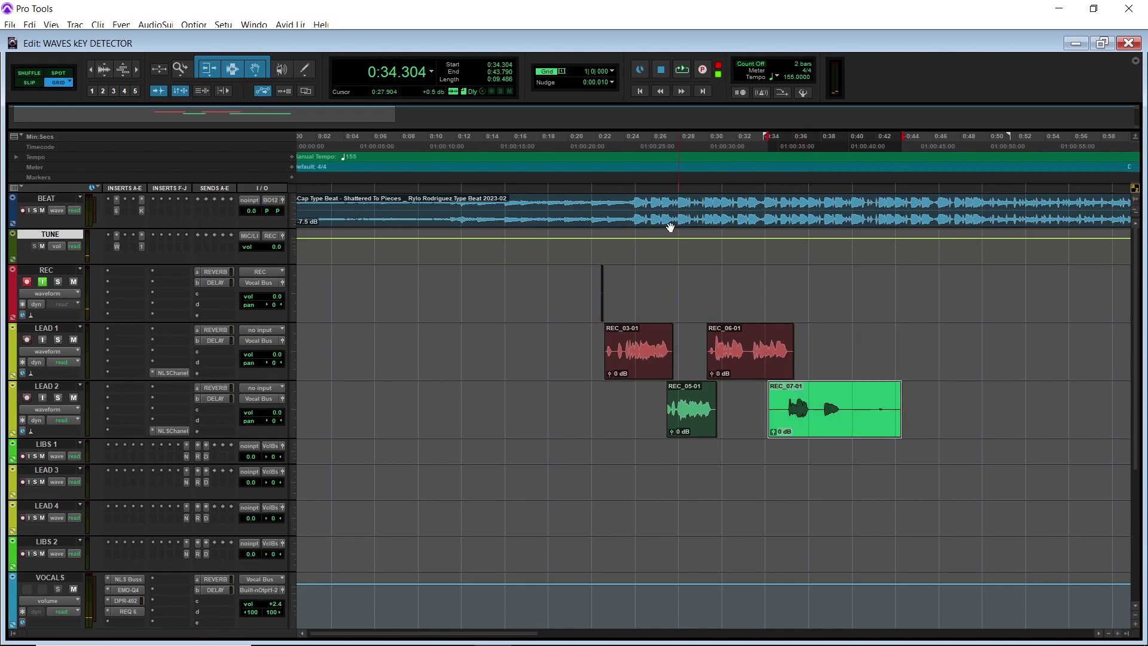
# Play from 0:21.677 while trimming the start of the last LEAD 2 clip and splitting that clip at 0:37.802.
pyautogui.click(607, 155)
pyautogui.press('space')
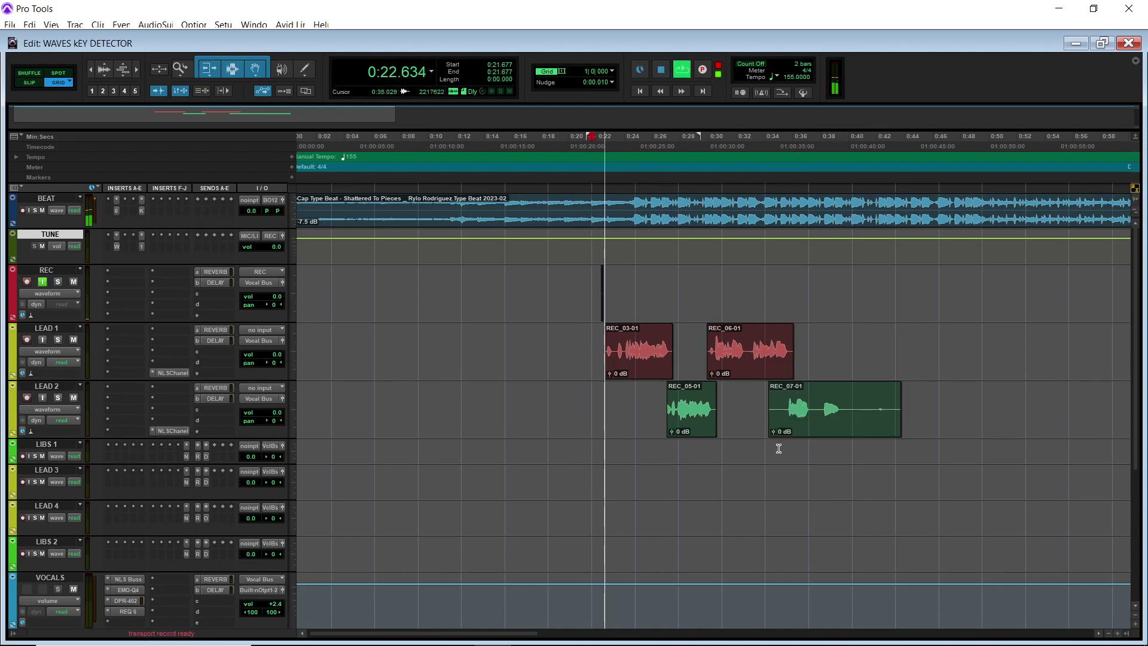
pyautogui.moveTo(769, 418); pyautogui.dragTo(817, 407)
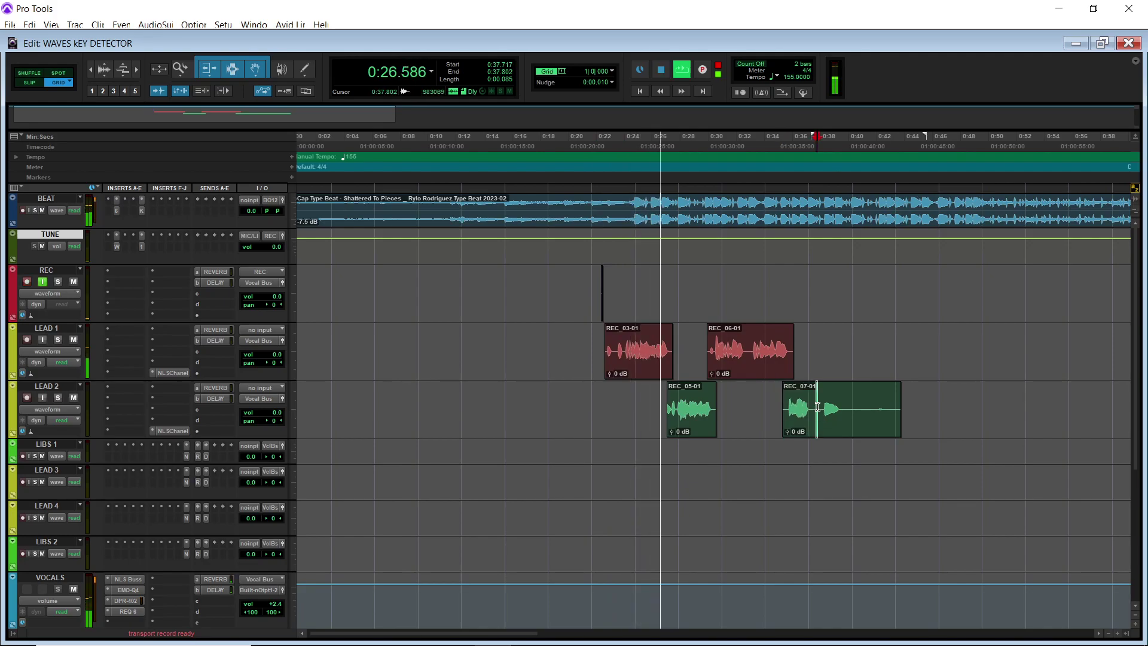
pyautogui.hotkey('ctrl', 'e')
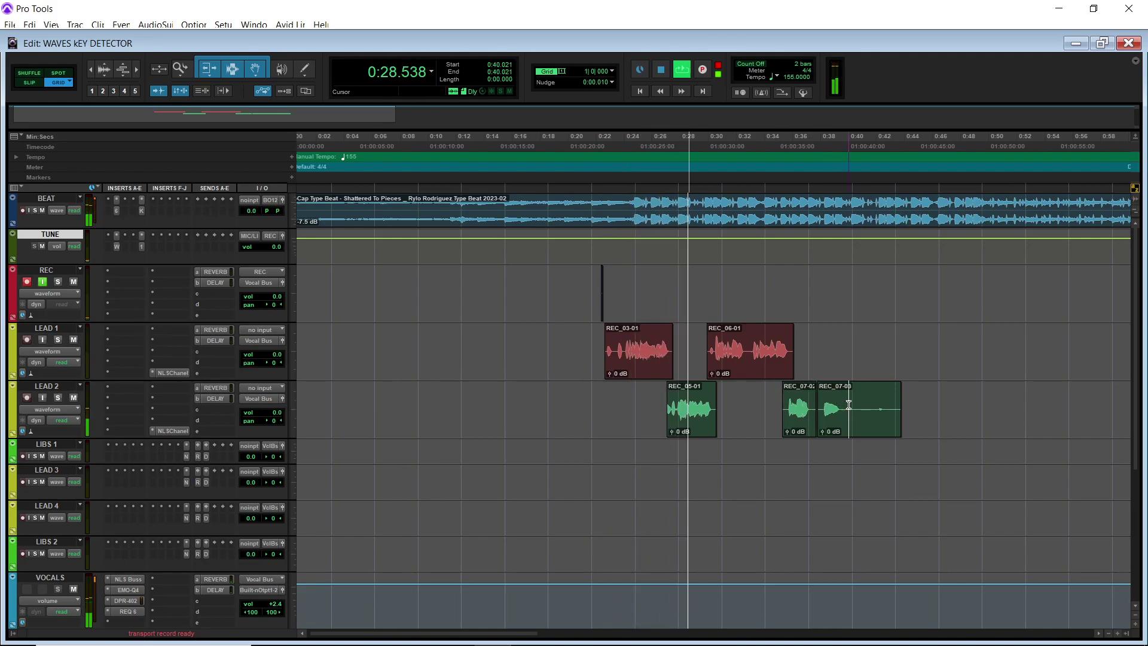
# Trim the end of the second split piece on LEAD 2 to 0:40.021 and fade it out from 0:39.509.
pyautogui.click(849, 405)
pyautogui.press('s')
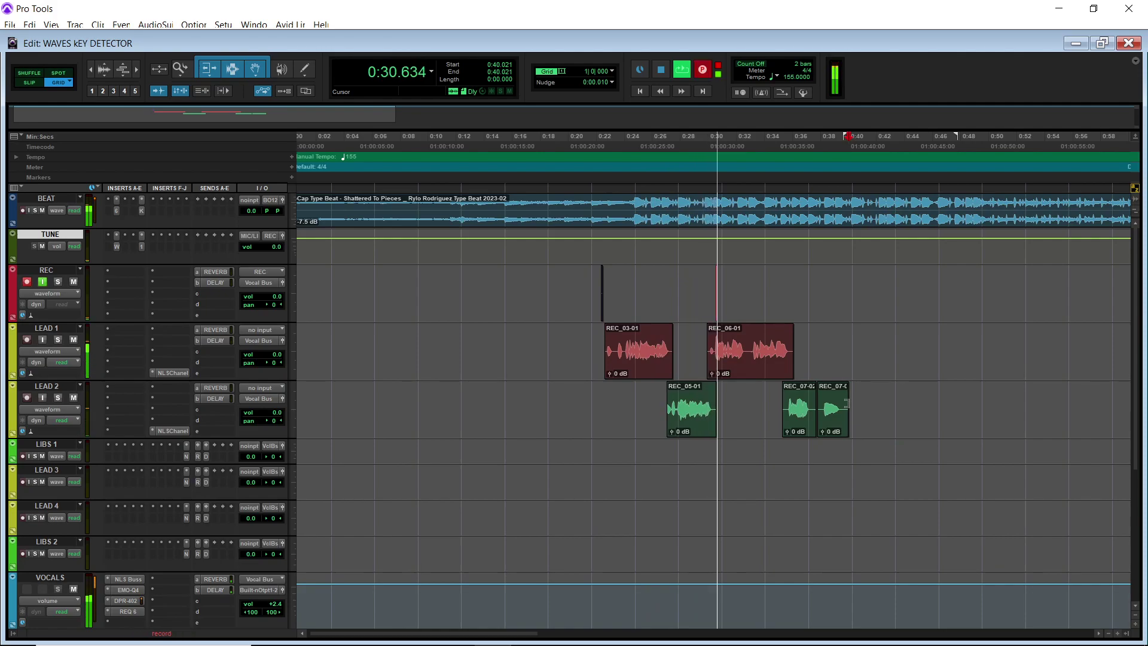
pyautogui.moveTo(845, 392); pyautogui.dragTo(842, 392)
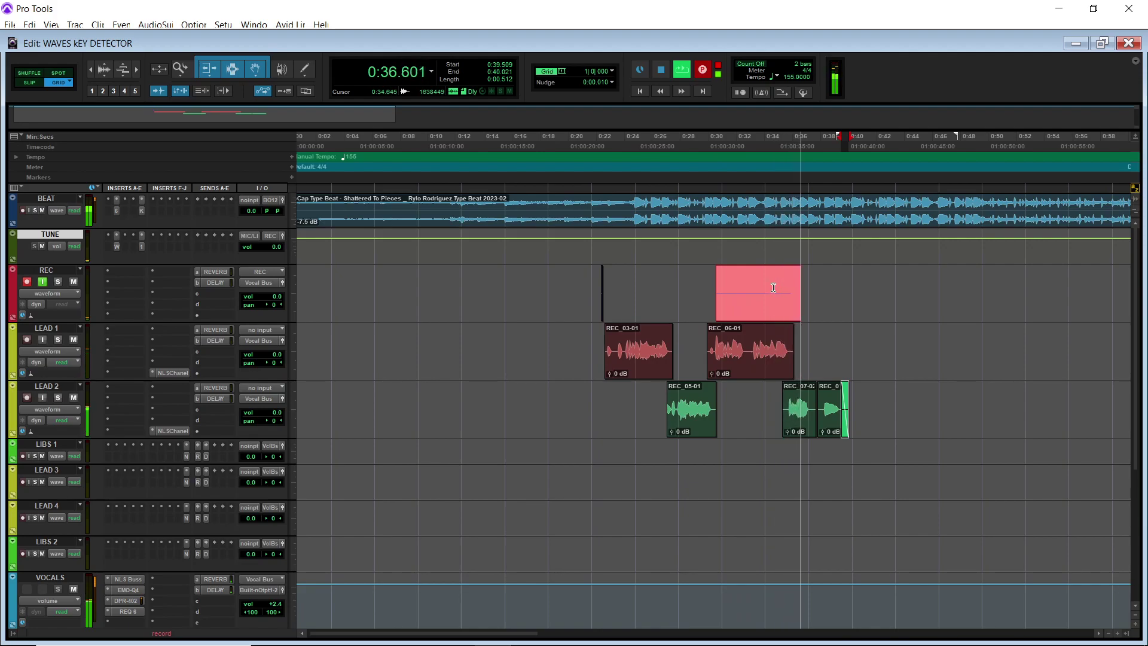
# Delete the second split piece on LEAD 2, from 0:37.802 onward.
pyautogui.click(826, 435)
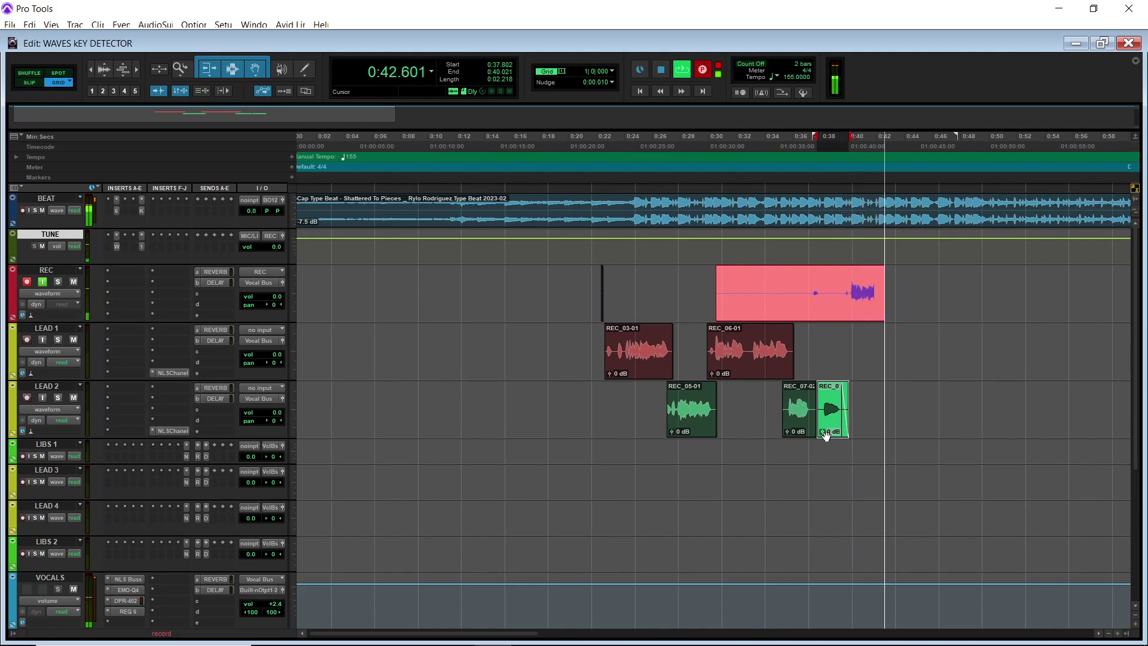
pyautogui.press('Delete')
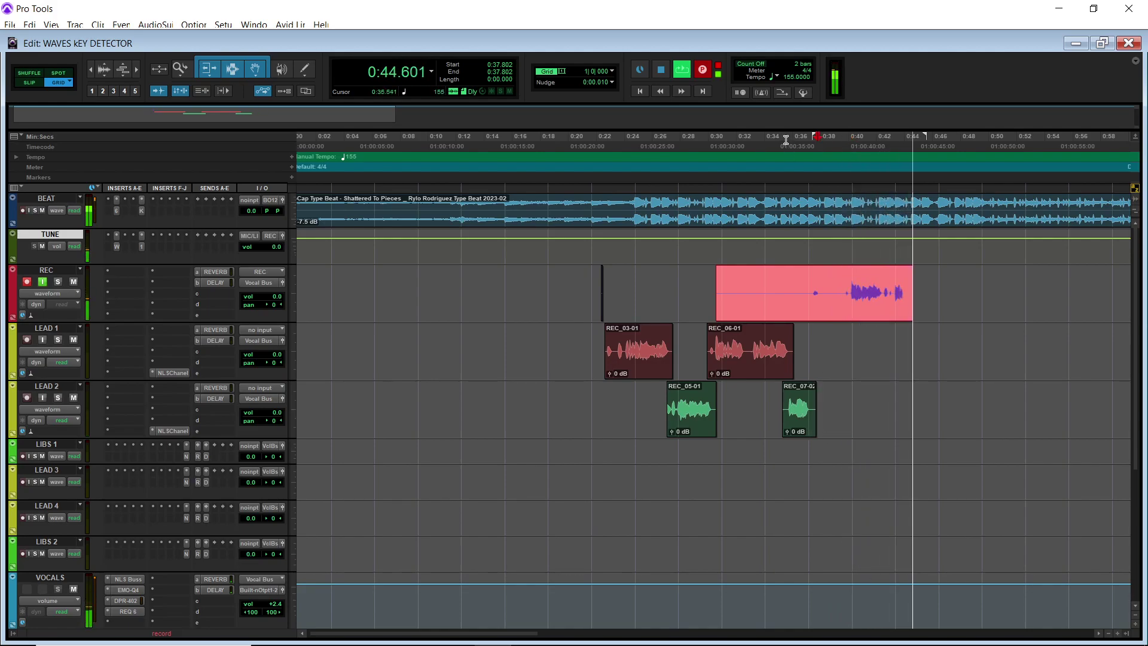
# Record successive vocal takes on REC, starting from 0:29.419 and retaking from 0:32.516.
pyautogui.click(705, 141)
pyautogui.hotkey('ctrl', 'space')
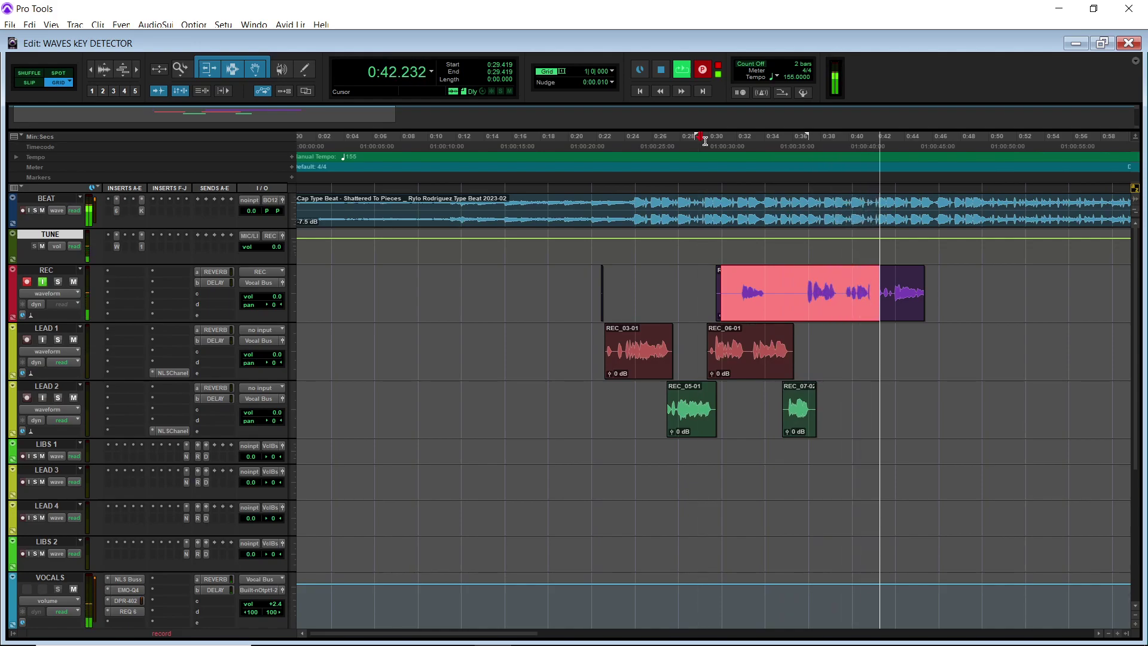
pyautogui.click(755, 140)
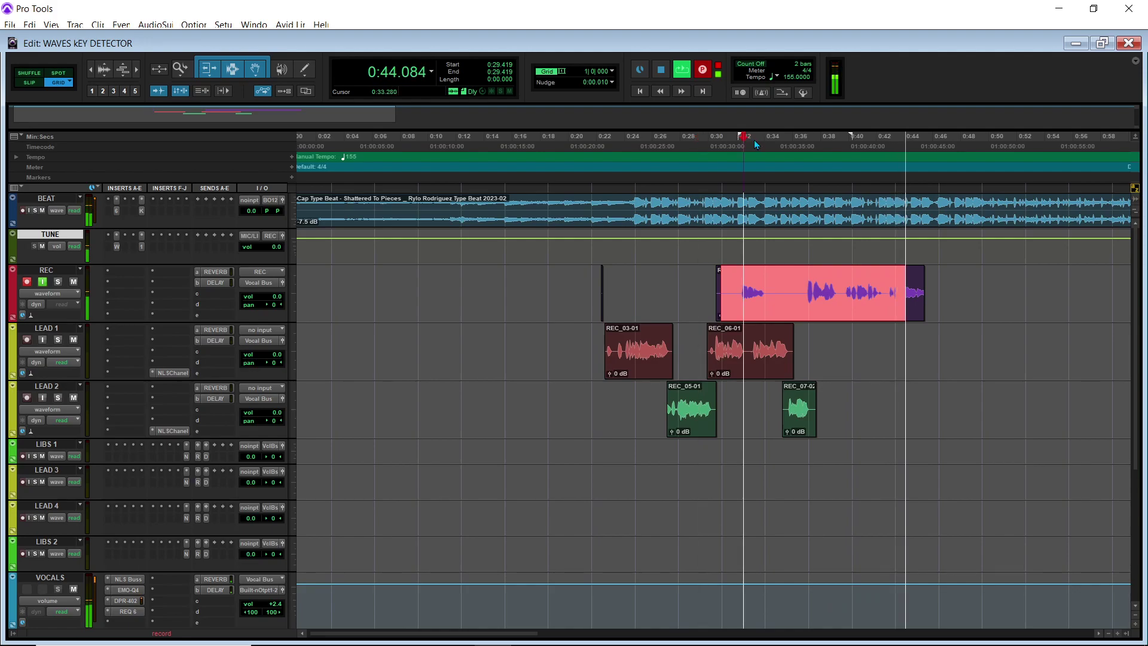
pyautogui.press('space')
pyautogui.press('space')
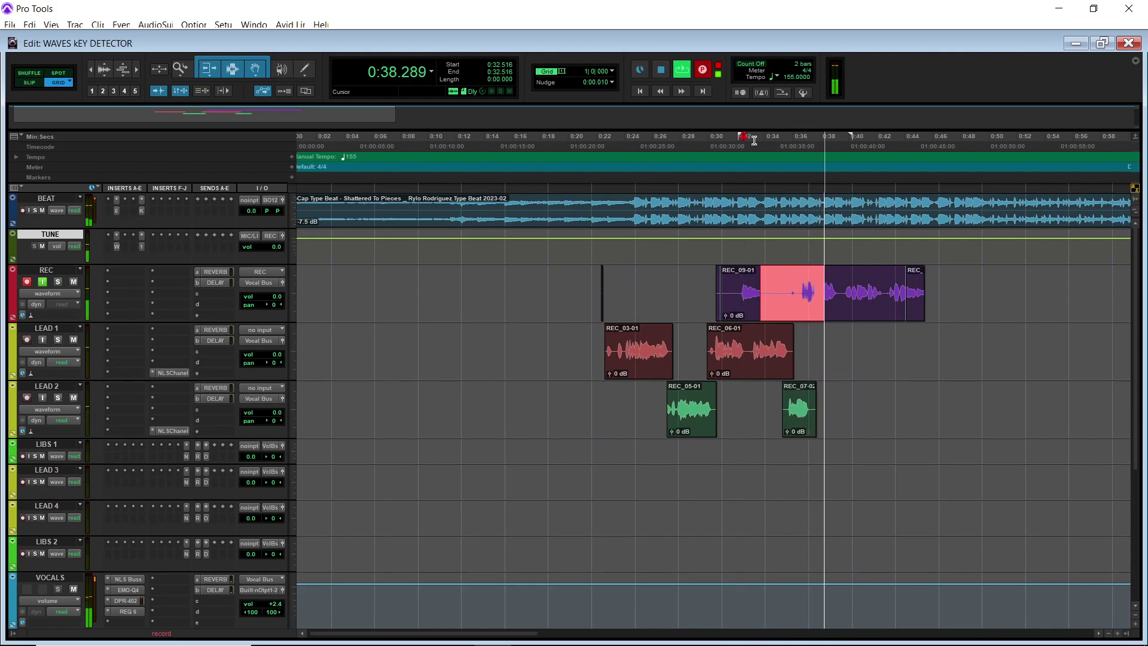
pyautogui.press('space')
pyautogui.press('space')
pyautogui.hotkey('ctrl', 'space')
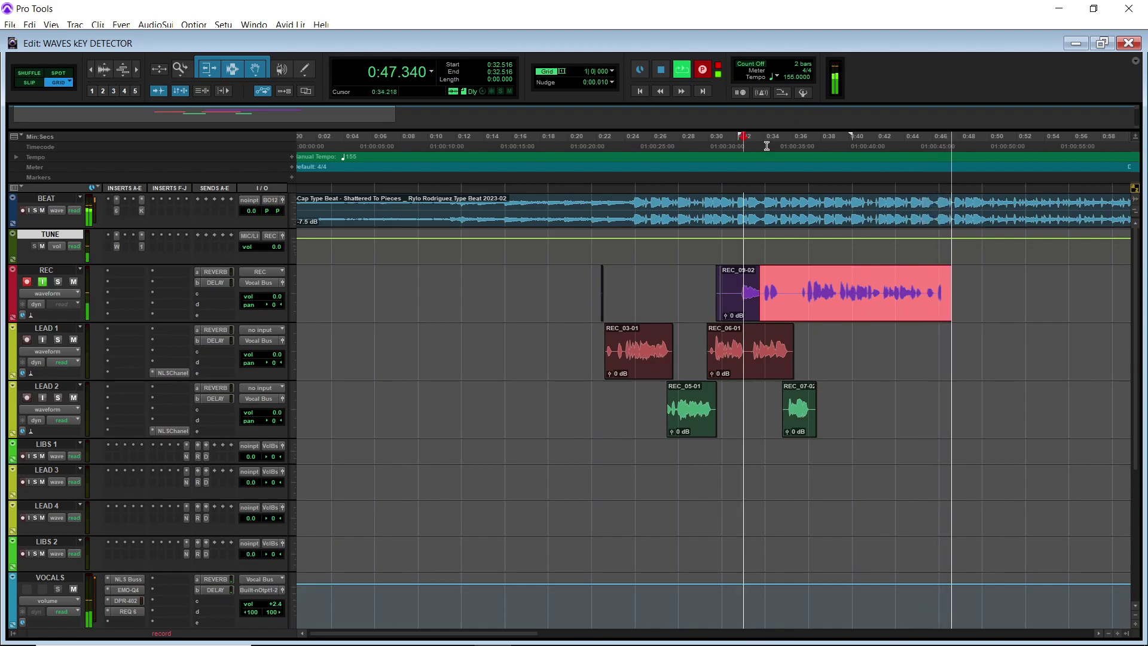
# Record a retake on REC from 0:34.064 and move it to LEAD 1, trimmed to end at 0:39.338.
pyautogui.click(766, 146)
pyautogui.hotkey('ctrl', 'space')
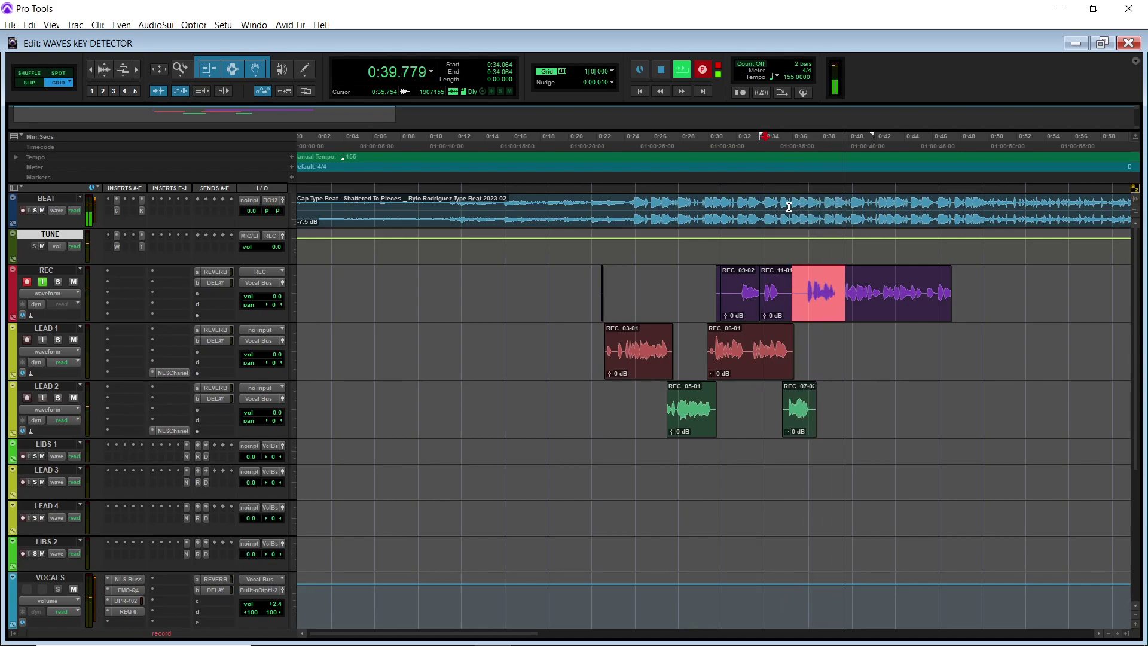
pyautogui.press('space')
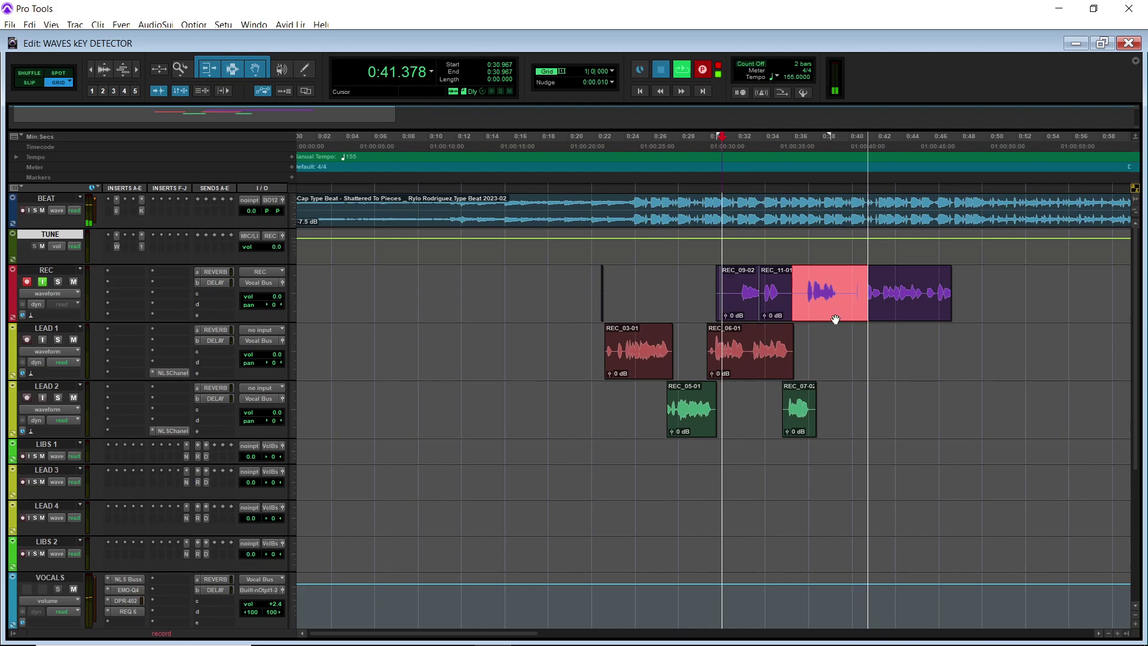
pyautogui.press('space')
pyautogui.moveTo(830, 297); pyautogui.dragTo(845, 345)
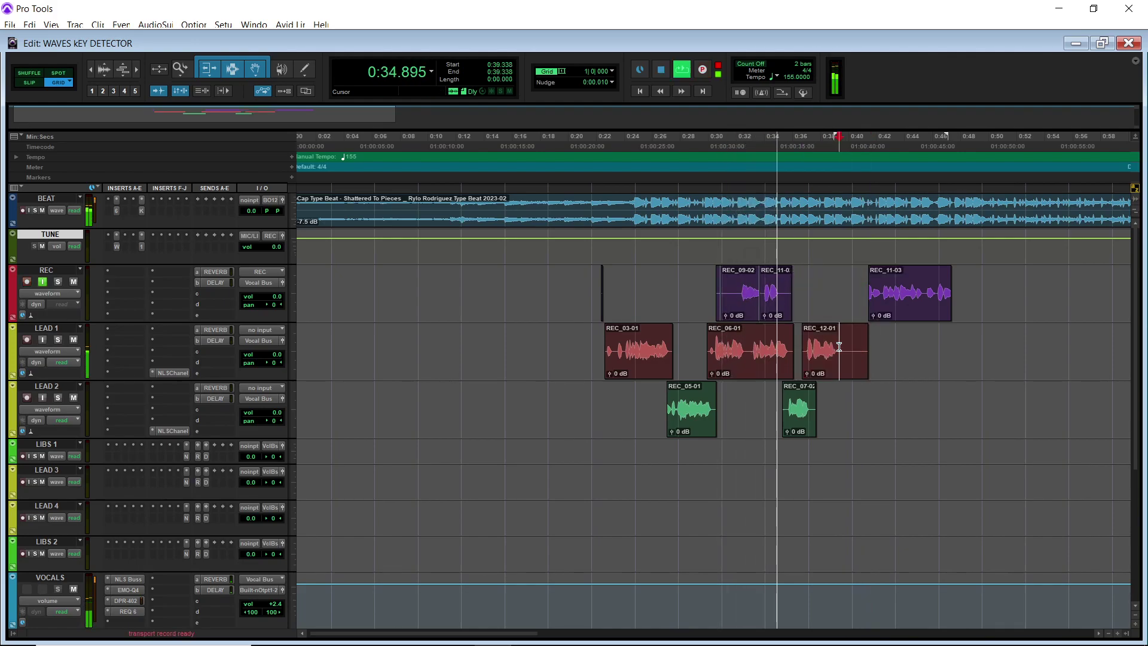
# Record the following phrase on REC, retaking it from 0:34.064, and place it on LEAD 2 starting at 0:38.570.
pyautogui.press('F12')
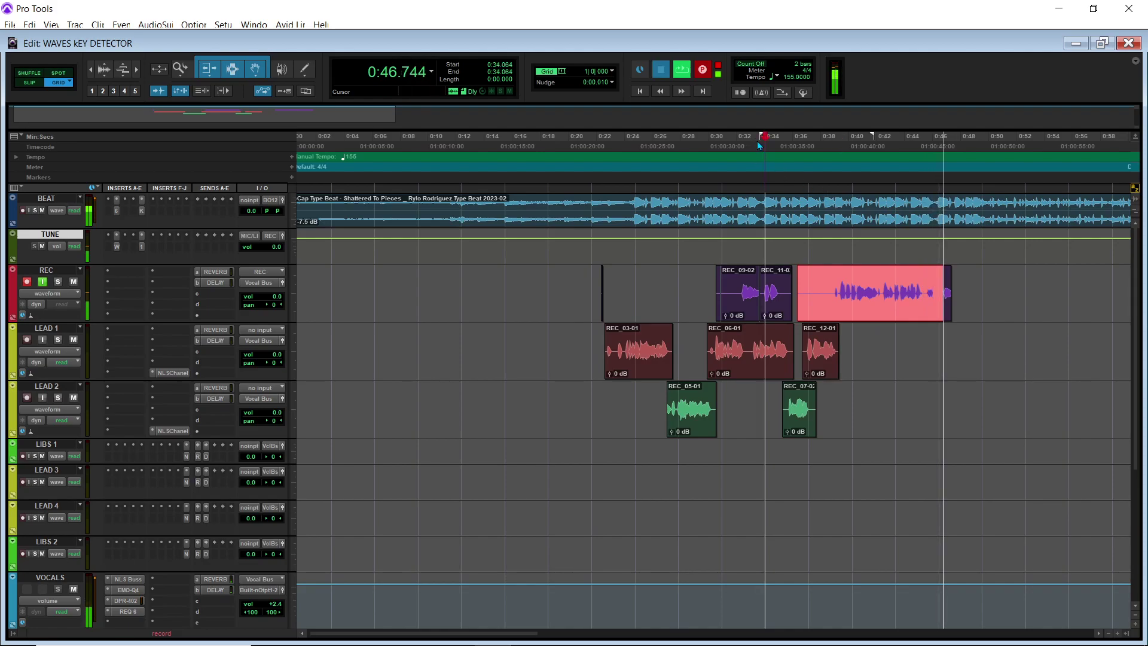
pyautogui.press('space')
pyautogui.hotkey('ctrl', 'space')
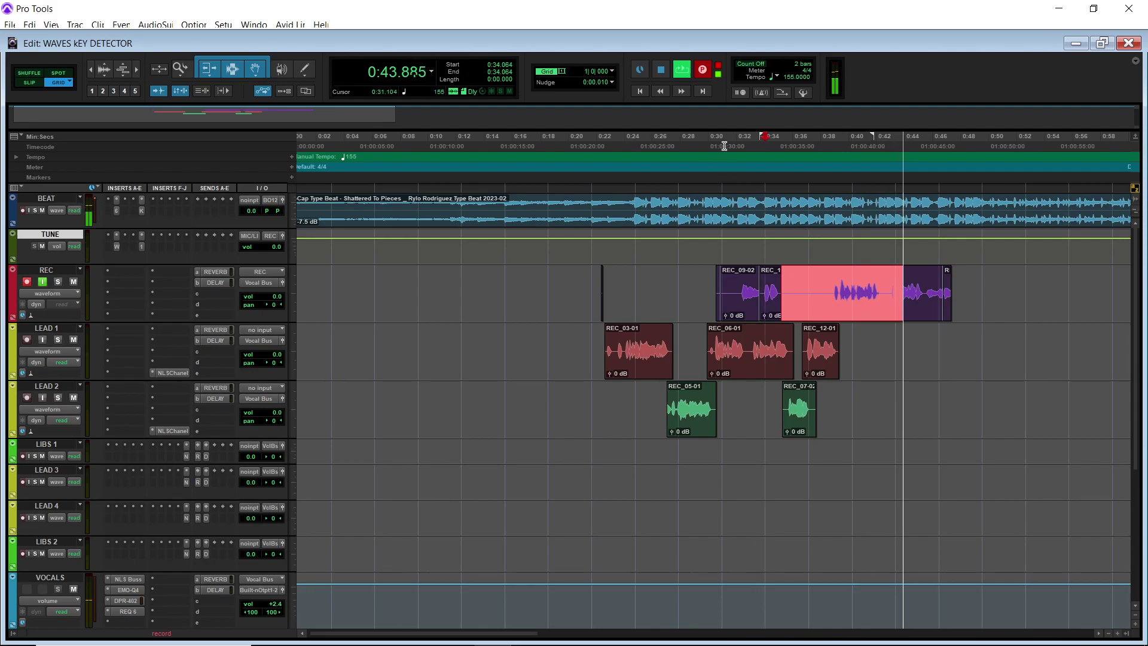
pyautogui.press('space')
pyautogui.press('space')
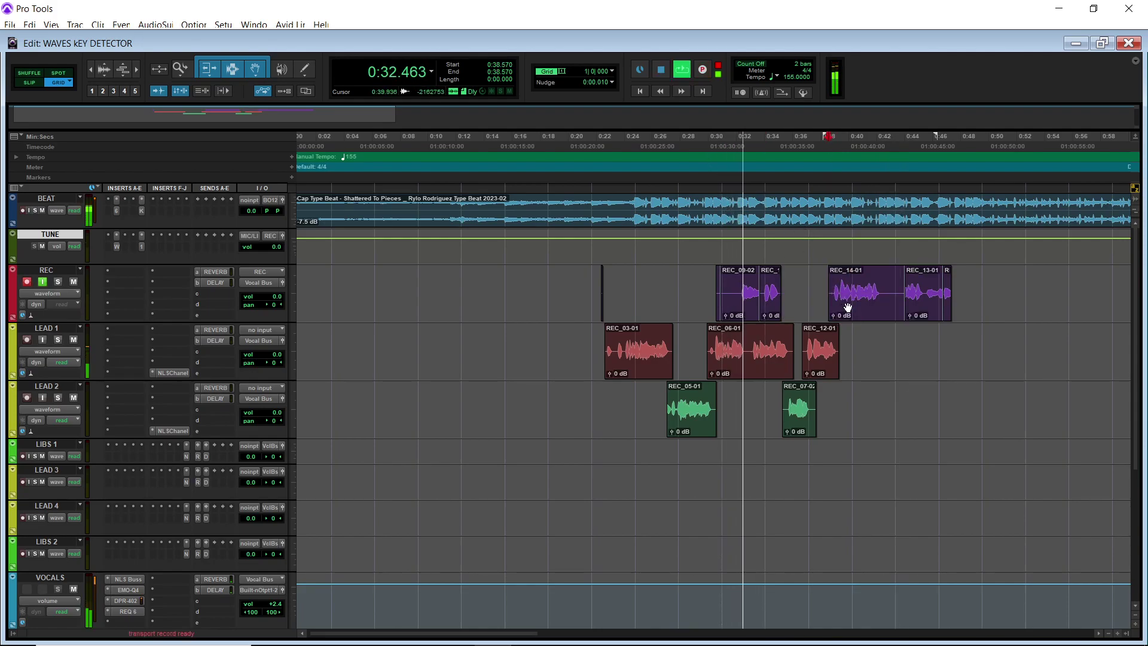
pyautogui.moveTo(849, 317); pyautogui.dragTo(846, 391)
# Record the next vocal phrase on REC, retaking it from 0:37.161 until a good take is captured.
pyautogui.hotkey('ctrl', 'space')
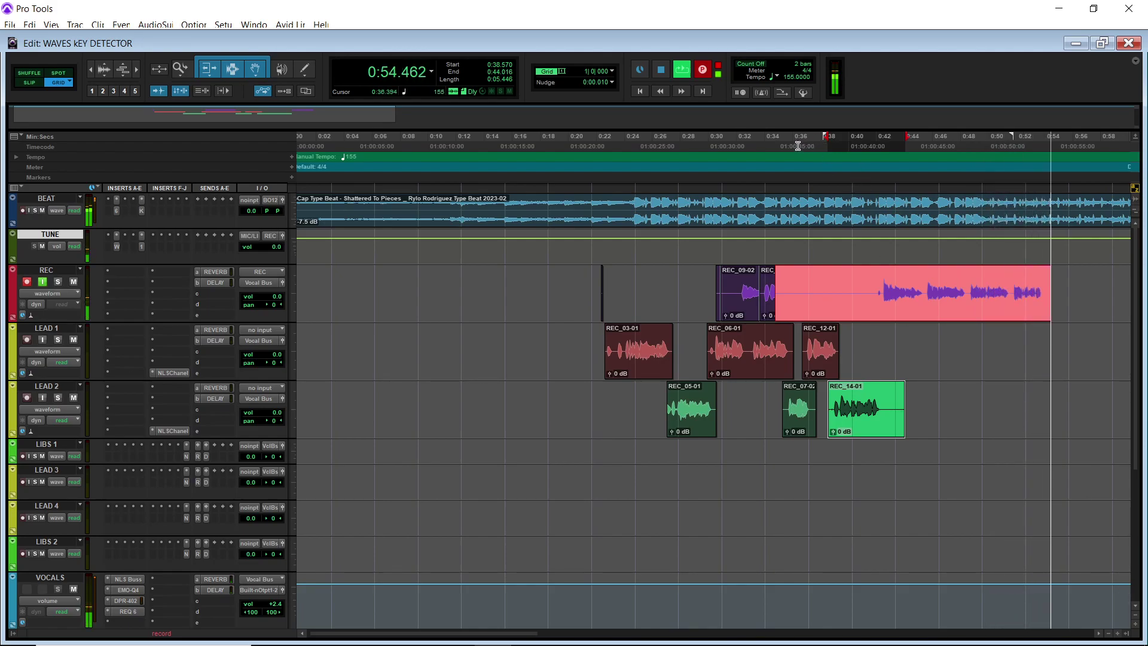
pyautogui.press('space')
pyautogui.press('space')
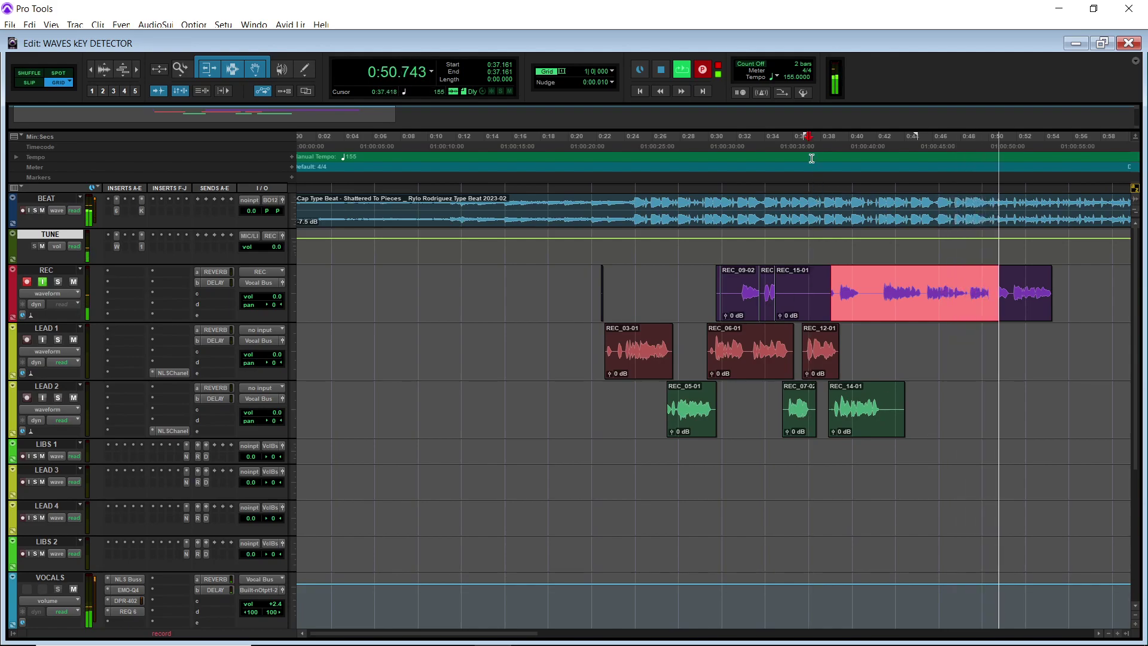
pyautogui.press('space')
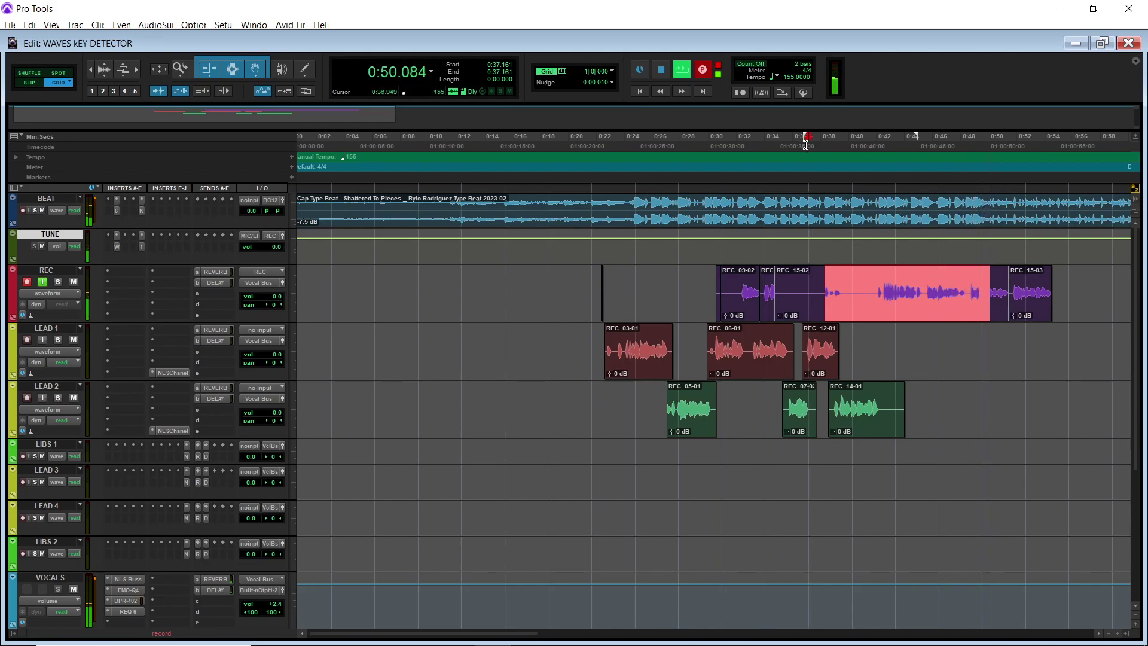
pyautogui.press('space')
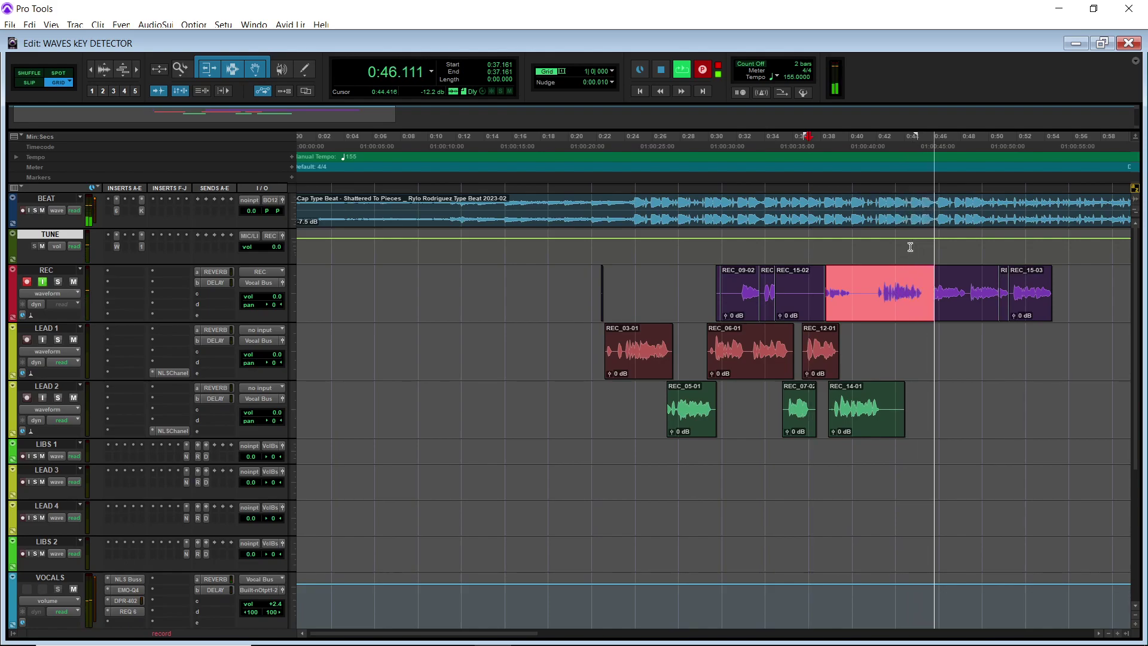
# Move the latest phrase from REC to LEAD 1, starting at 0:41.642, and trim its end to 0:45.525.
pyautogui.click(772, 138)
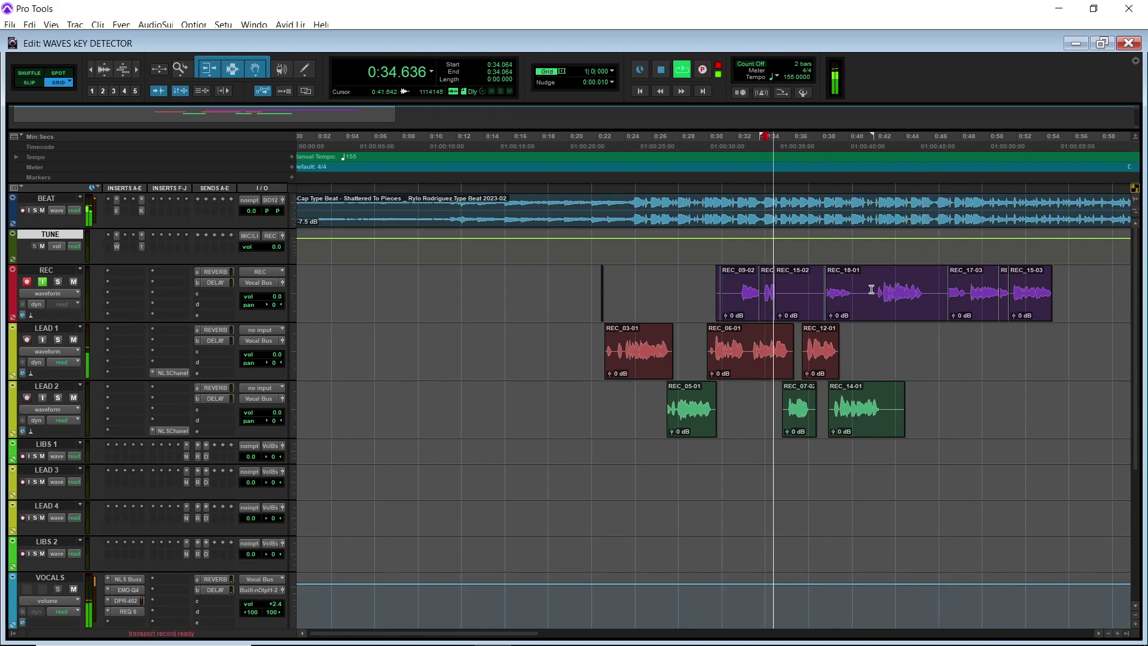
pyautogui.moveTo(902, 307); pyautogui.dragTo(903, 362)
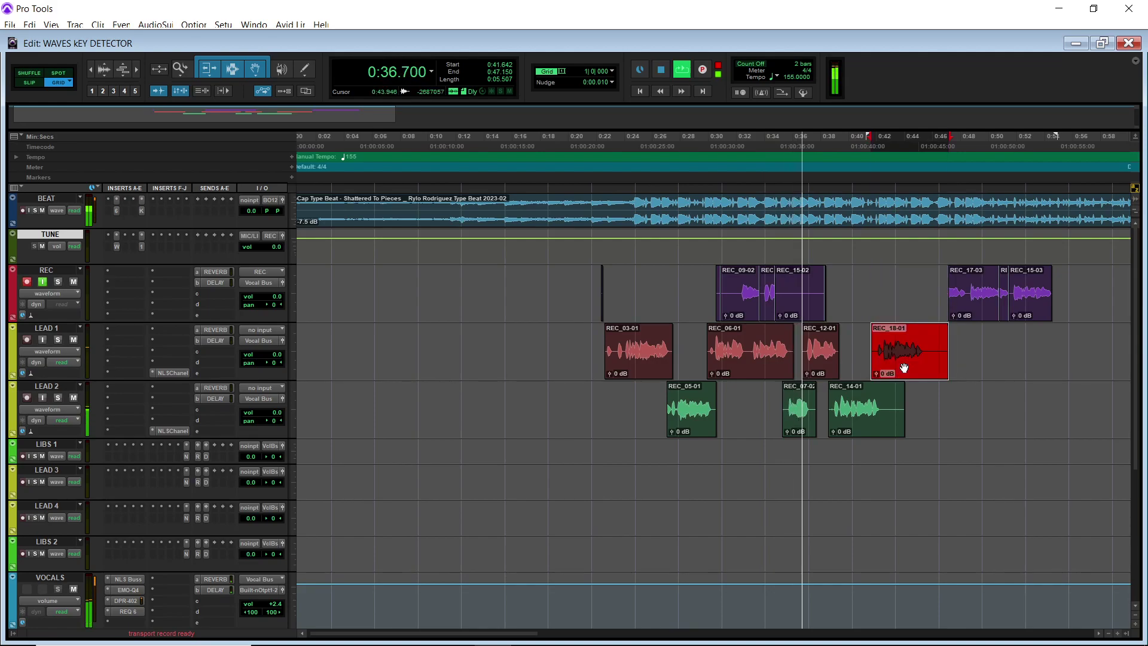
pyautogui.click(926, 347)
pyautogui.press('s')
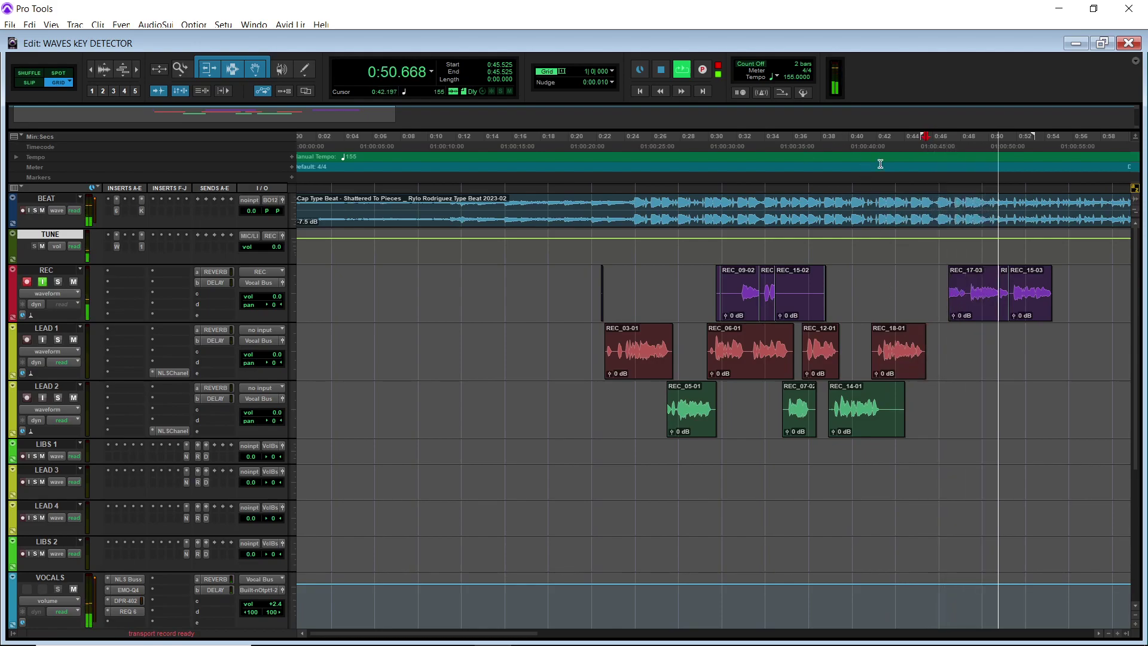
# Record the following phrase on REC from 0:38.709, retaking it from 0:40.258.
pyautogui.click(830, 142)
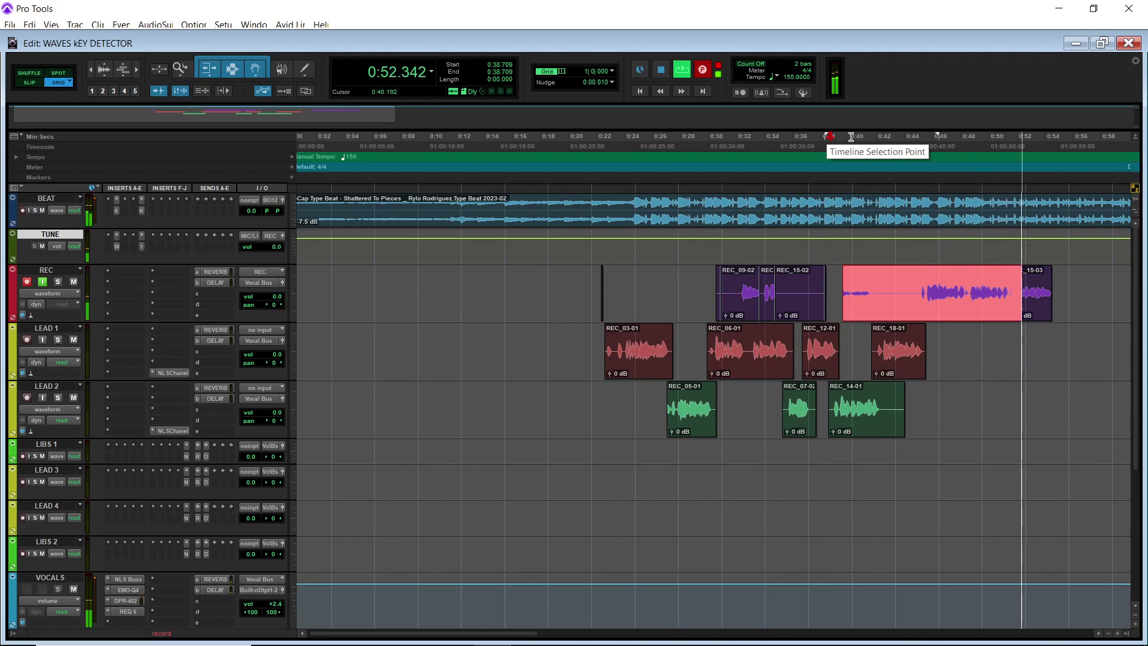
pyautogui.click(851, 137)
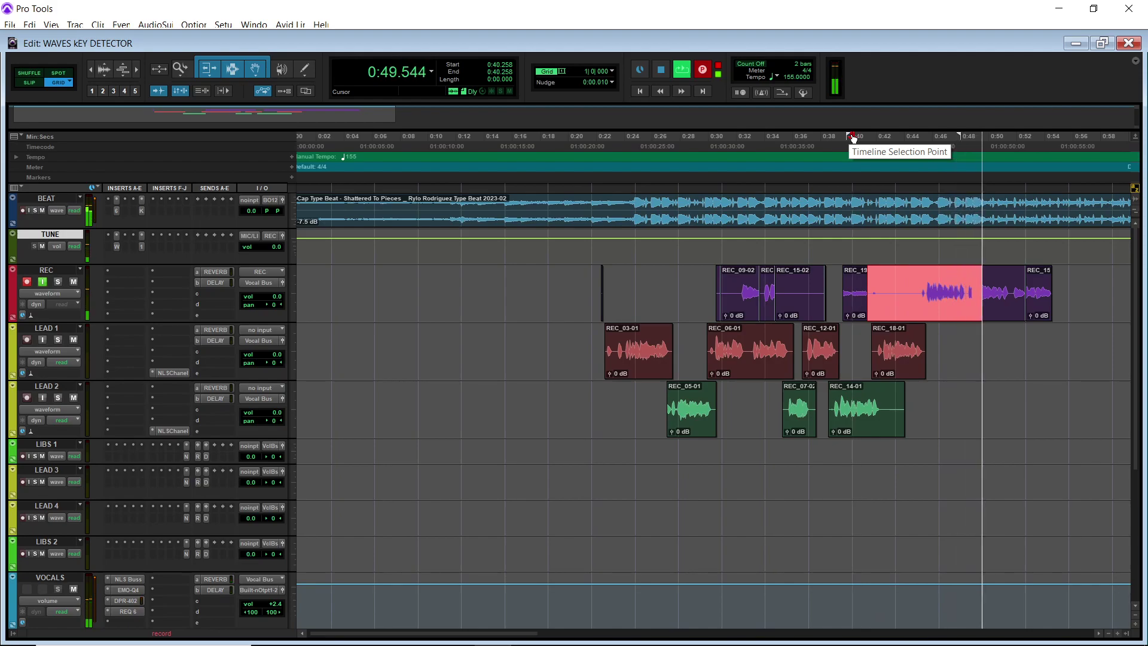
pyautogui.press('space')
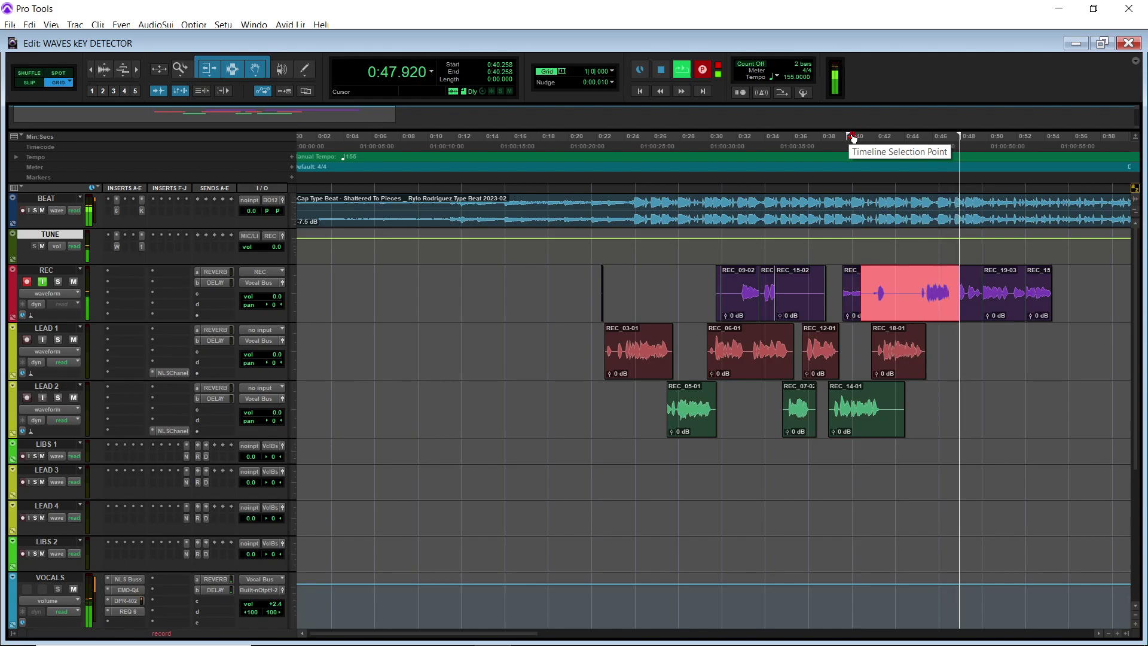
pyautogui.press('space')
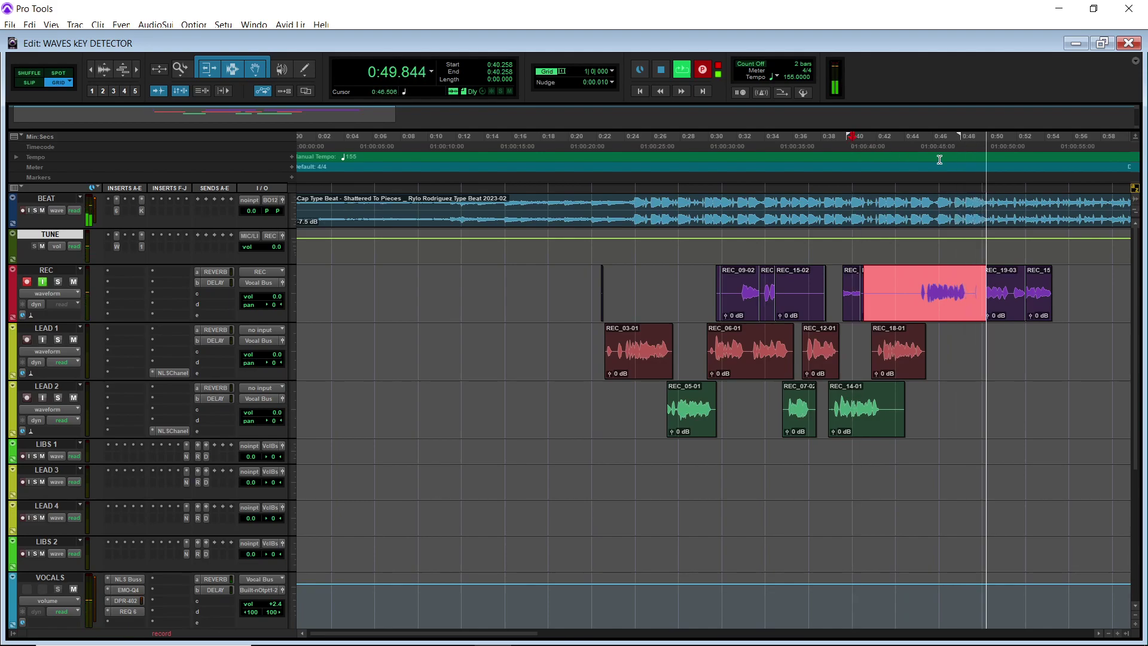
# Place the latest take on LEAD 2, trimmed to end at 0:48.853, with a 0.725 s fade-in and a 0.384 s fade-out.
pyautogui.click(829, 141)
pyautogui.moveTo(917, 279); pyautogui.dragTo(968, 394)
pyautogui.click(973, 399)
pyautogui.press('s')
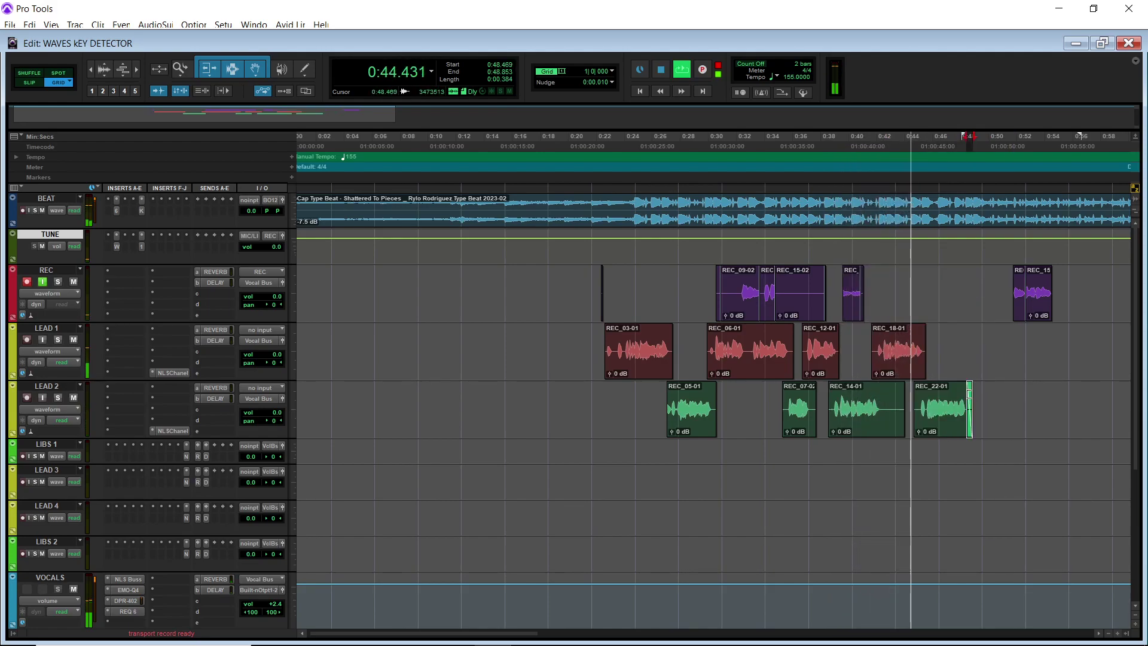
pyautogui.moveTo(915, 394); pyautogui.dragTo(925, 395)
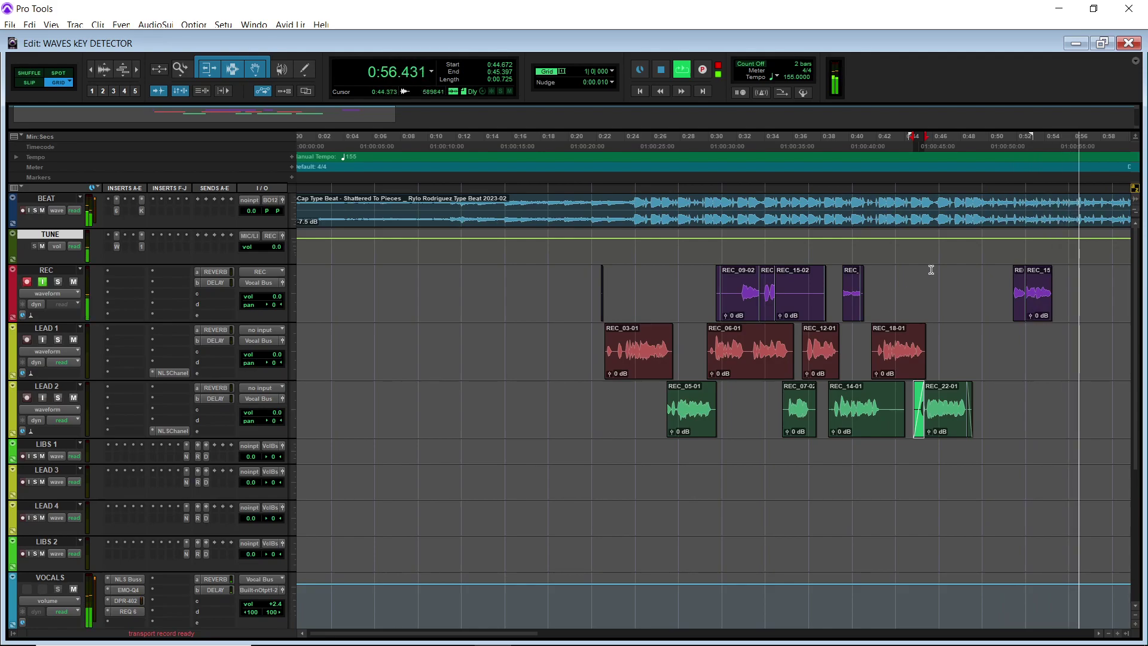
# Record another phrase on REC from 0:40.258 and retake it from 0:41.806.
pyautogui.click(855, 144)
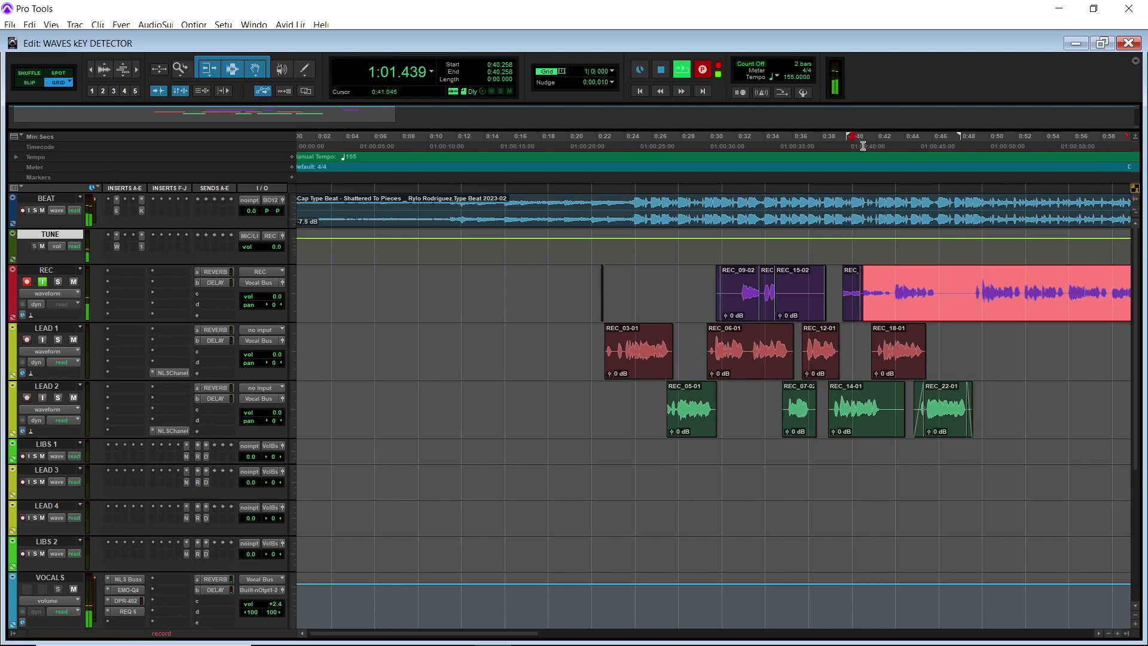
pyautogui.click(864, 147)
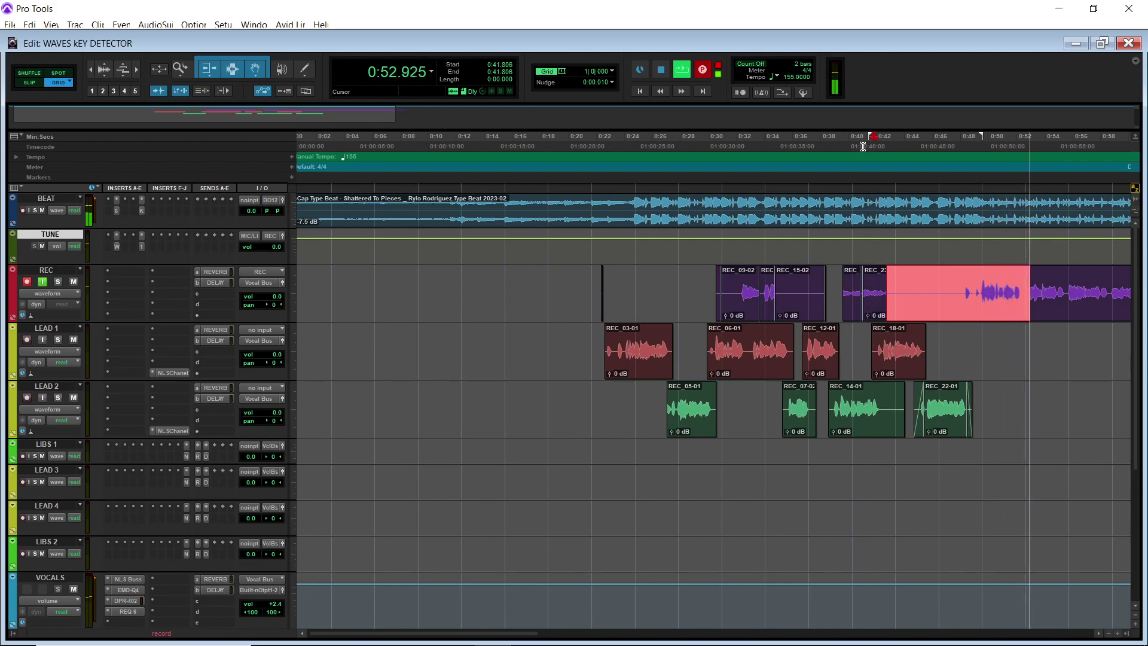
pyautogui.press('space')
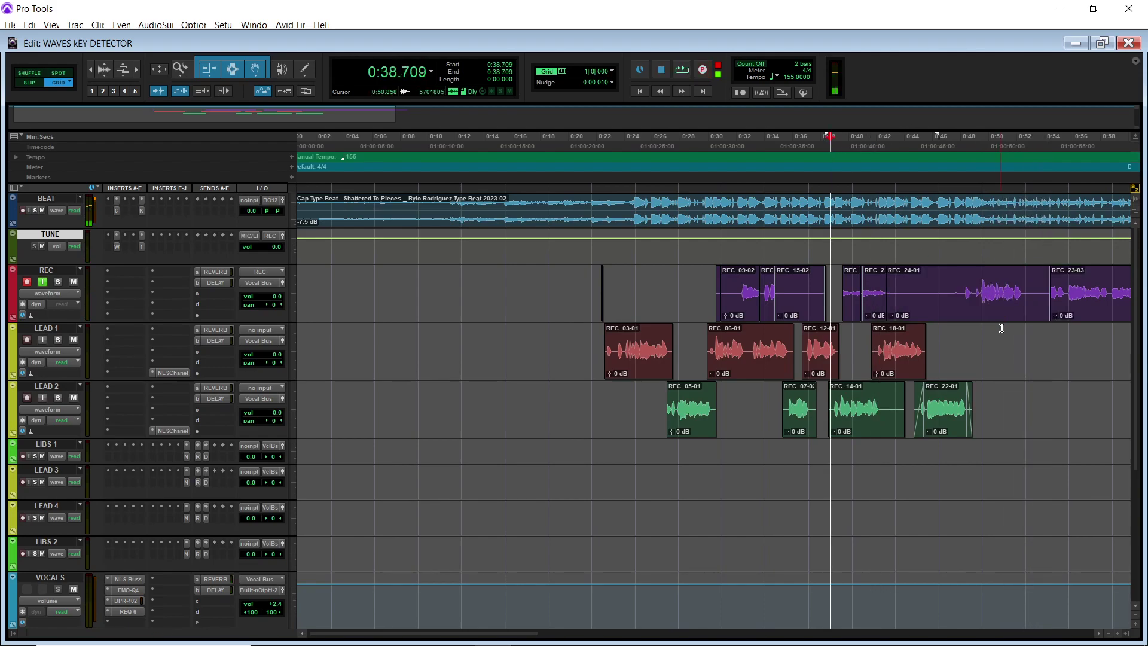
# Place the retake on LEAD 1, trimmed from 0:48.981 to 0:52.608, with a 0.384 s fade-in and a fade-out.
pyautogui.click(975, 284)
pyautogui.press('a')
pyautogui.moveTo(1008, 308); pyautogui.dragTo(1040, 345)
pyautogui.click(1025, 345)
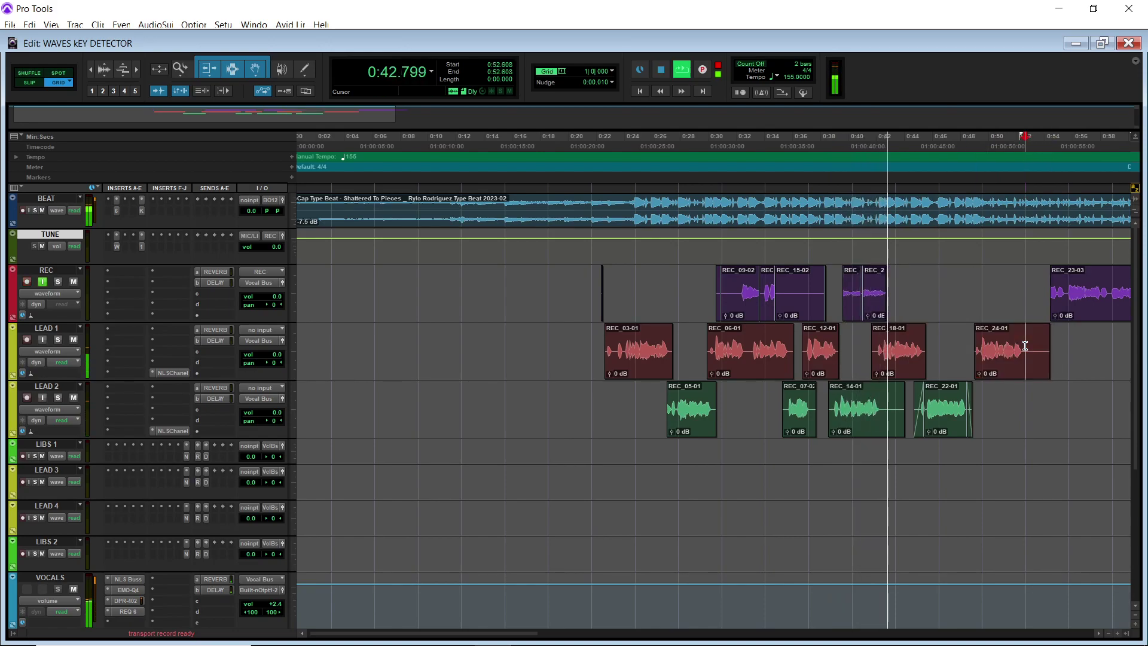
pyautogui.press('s')
pyautogui.moveTo(975, 337); pyautogui.dragTo(980, 336)
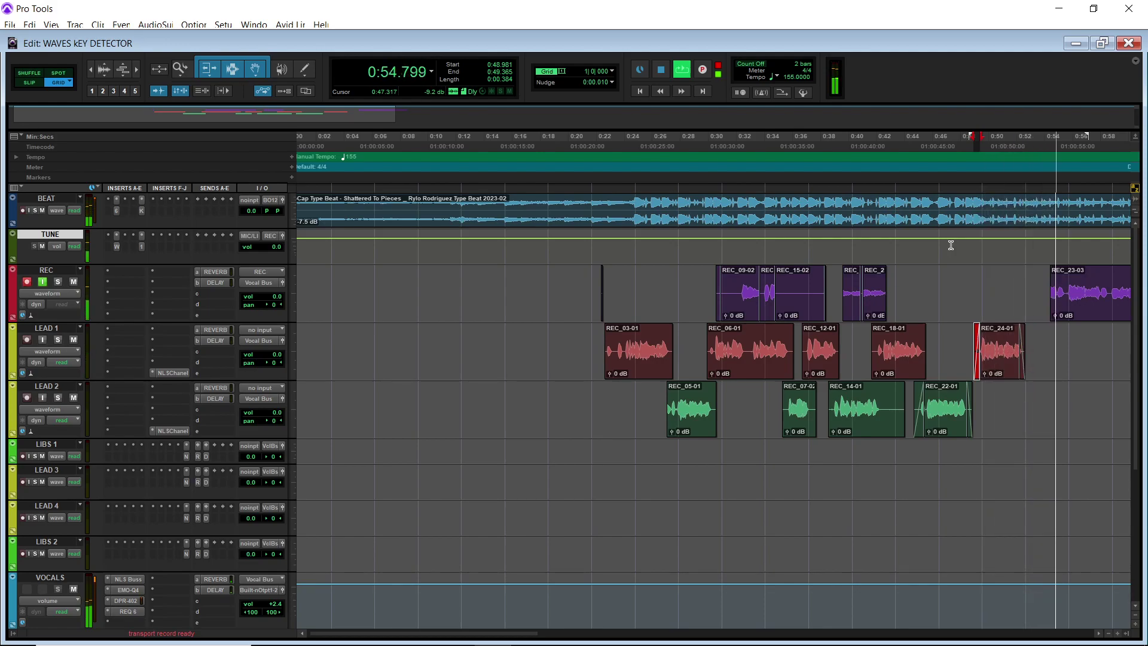
# Record the next phrase on REC from 0:44.903 and move its sung part to LEAD 2.
pyautogui.click(912, 145)
pyautogui.hotkey('ctrl', 'space')
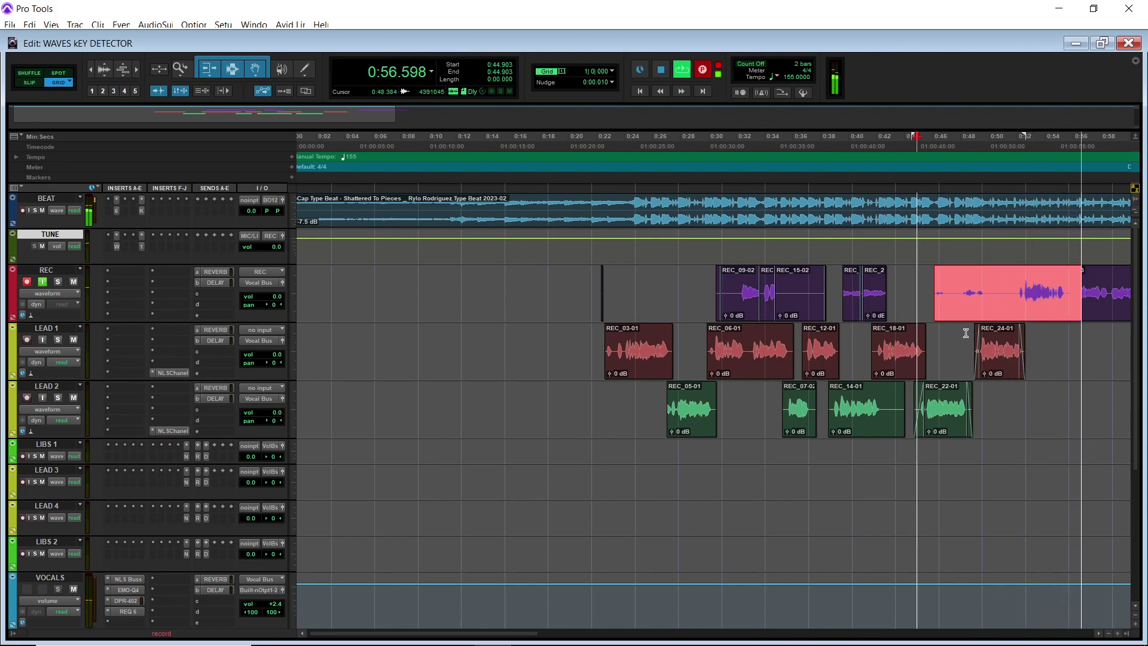
pyautogui.click(865, 140)
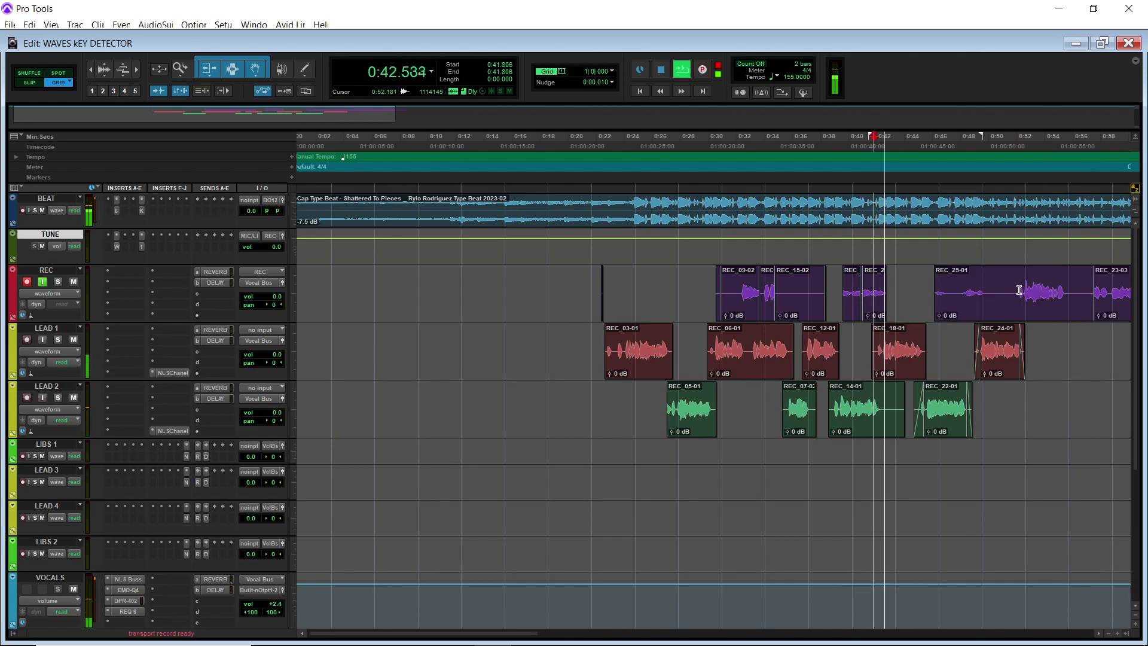
pyautogui.moveTo(1072, 315); pyautogui.dragTo(1072, 407)
# Trim the new LEAD 2 clip to 0:52.405–0:55.680, adding a 0.149 s fade-in and a 0.256 s fade-out.
pyautogui.click(1069, 405)
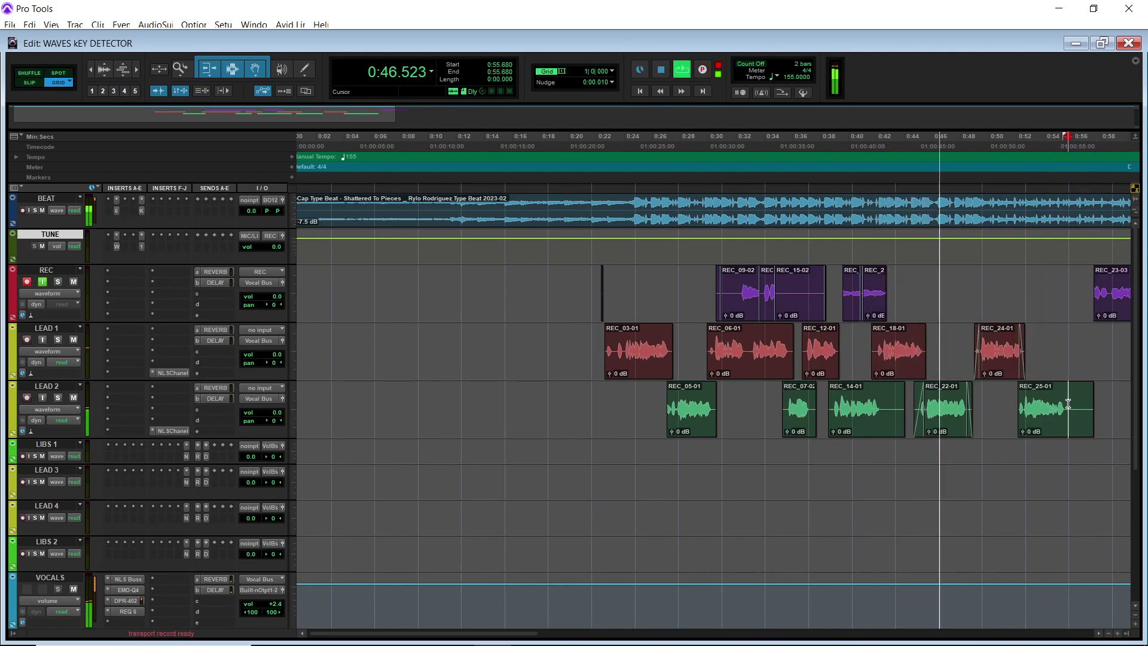
pyautogui.press('t')
pyautogui.press('t')
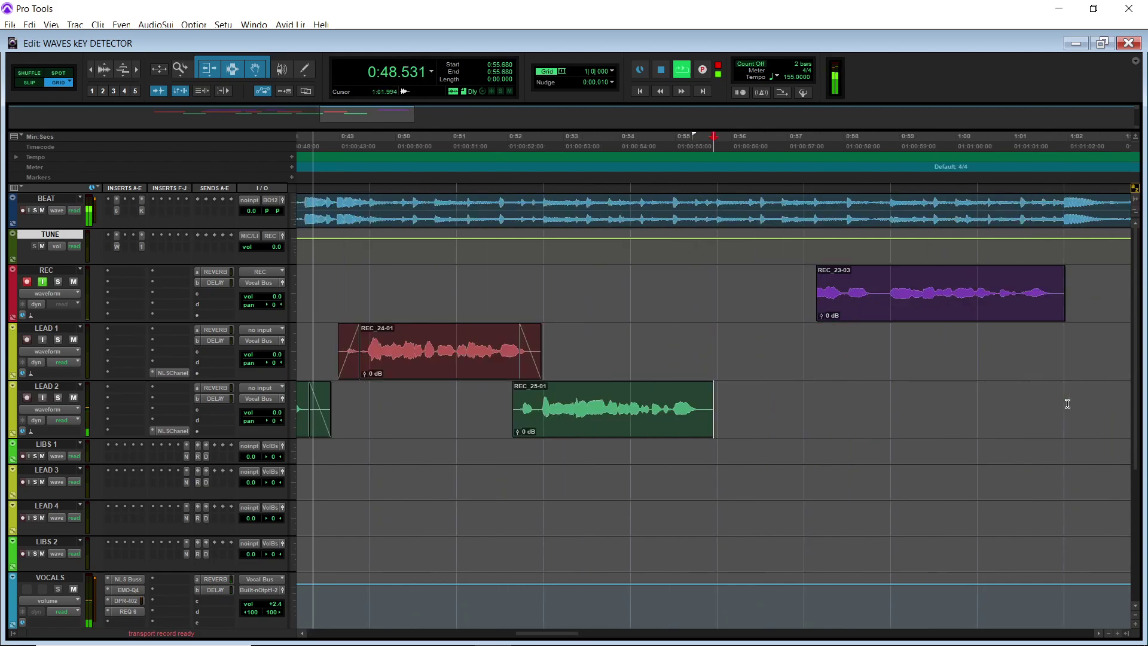
pyautogui.moveTo(713, 393); pyautogui.dragTo(701, 391)
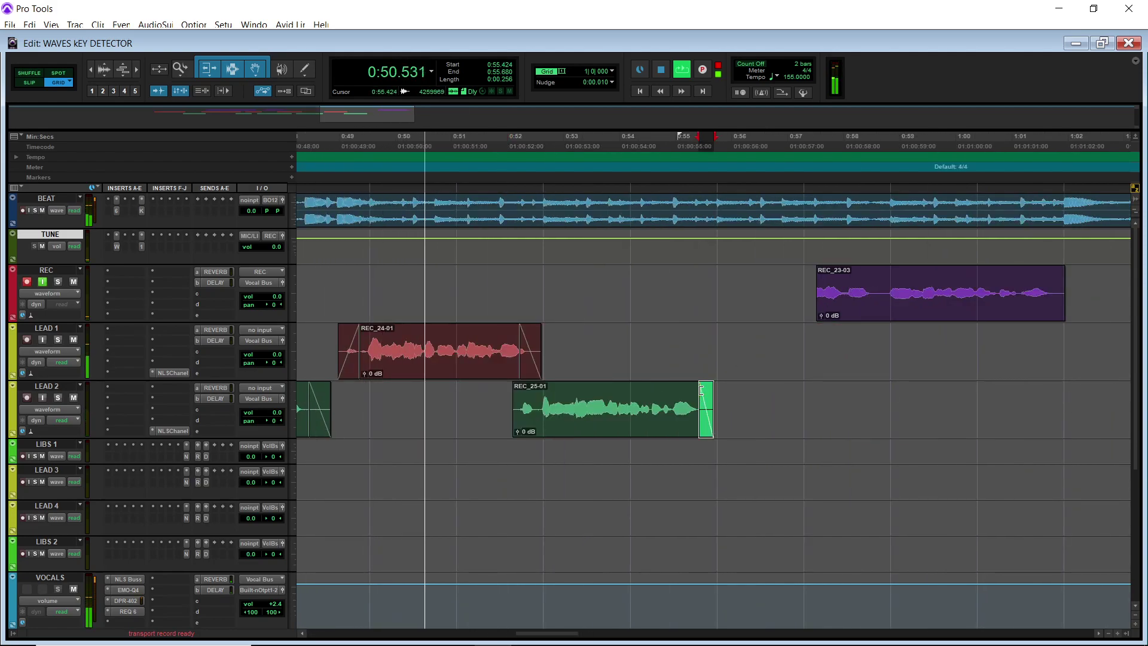
pyautogui.click(530, 405)
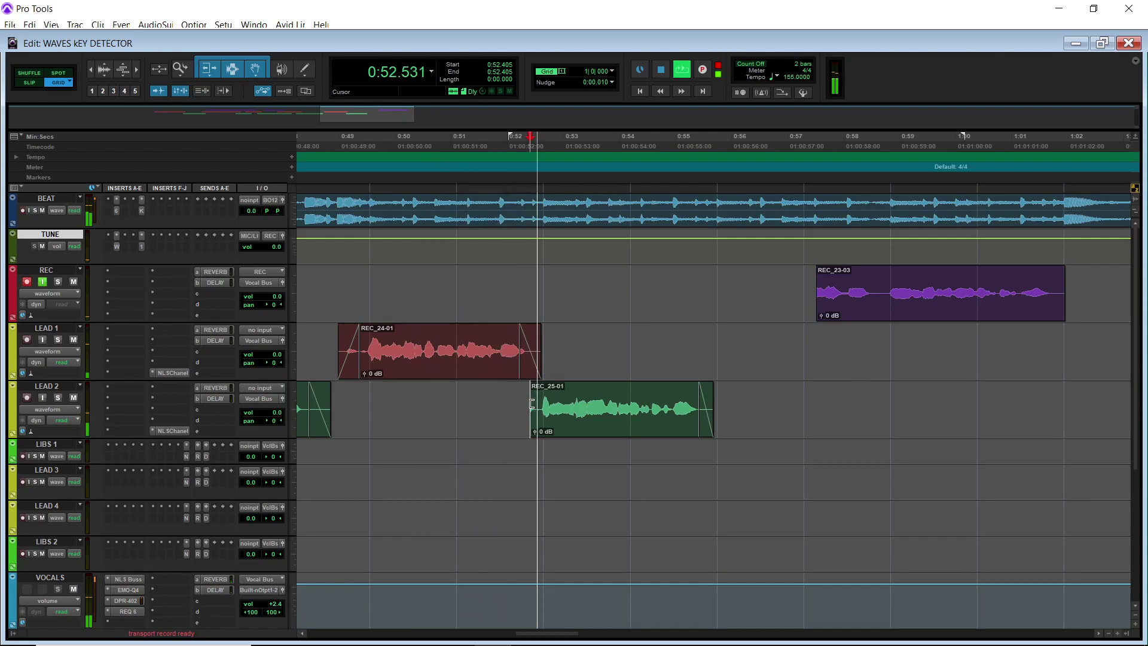
pyautogui.press('a')
pyautogui.moveTo(530, 408); pyautogui.dragTo(539, 390)
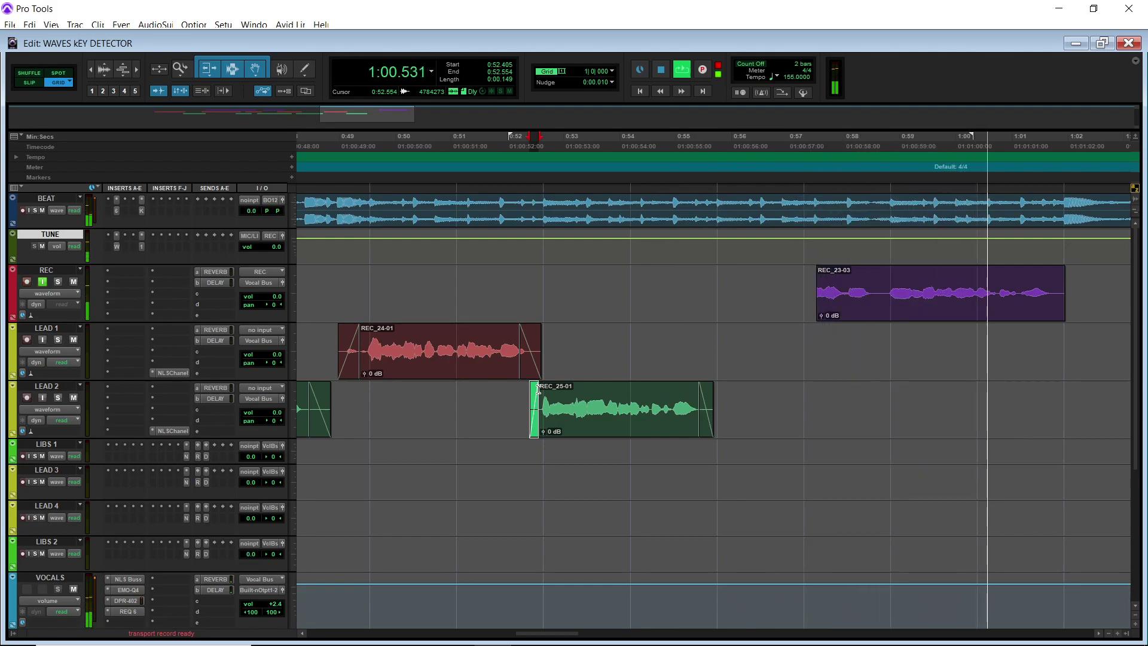
pyautogui.press('r')
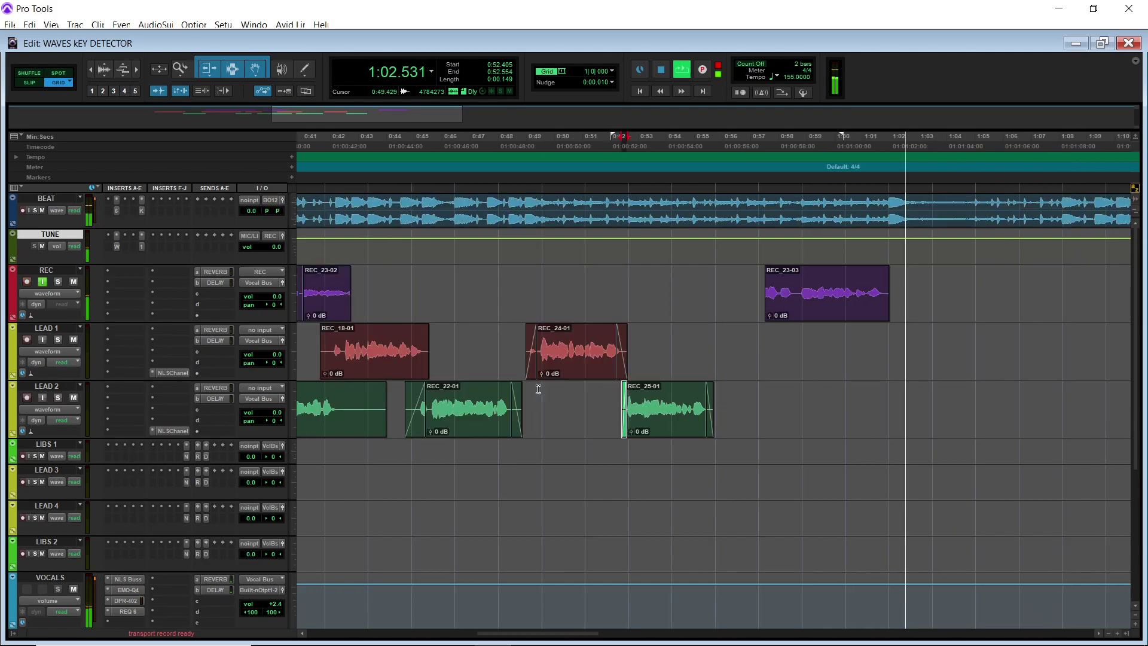
# Record the following phrase on REC from 0:46.451, retaking it from 0:49.548.
pyautogui.click(453, 139)
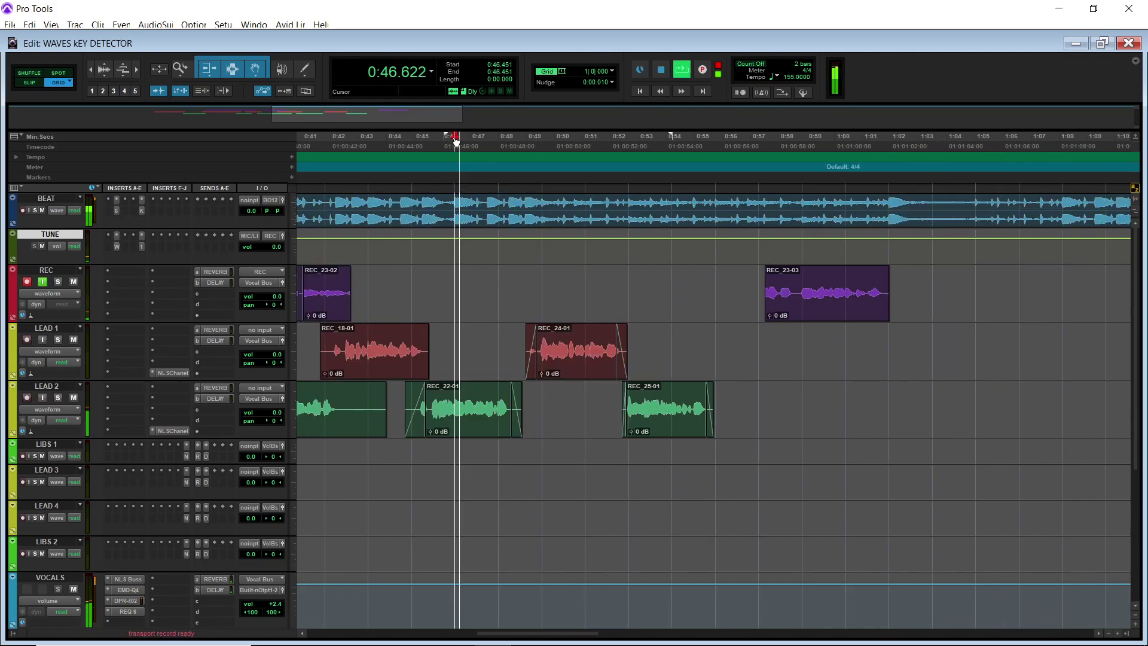
pyautogui.press('F12')
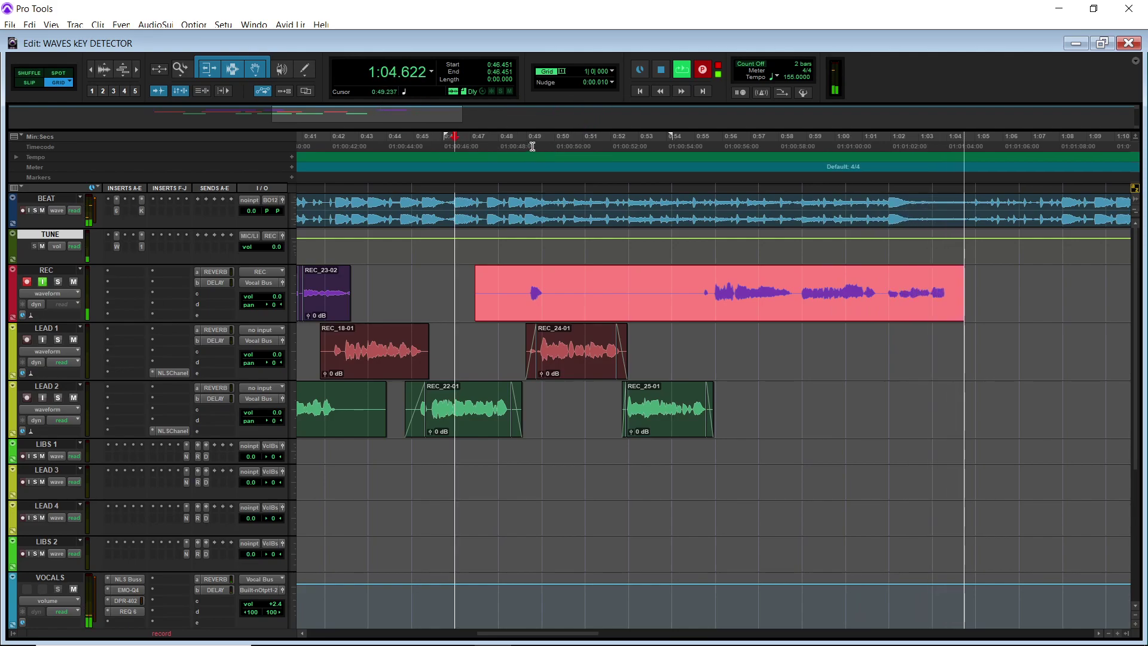
pyautogui.click(533, 147)
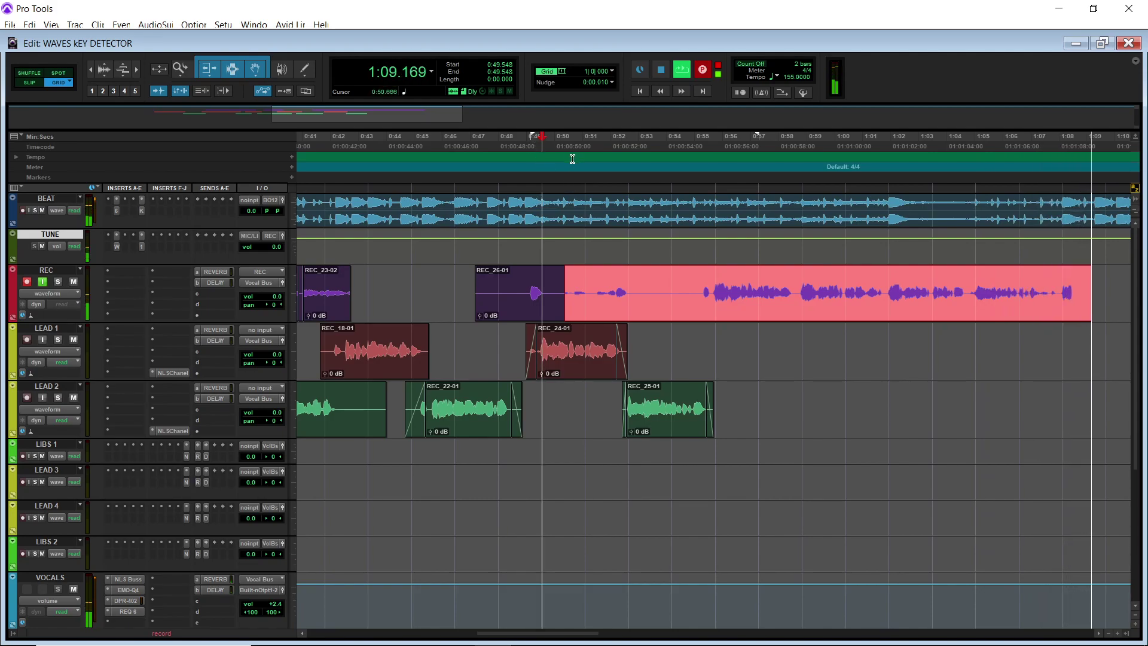
pyautogui.press('space')
pyautogui.press('space')
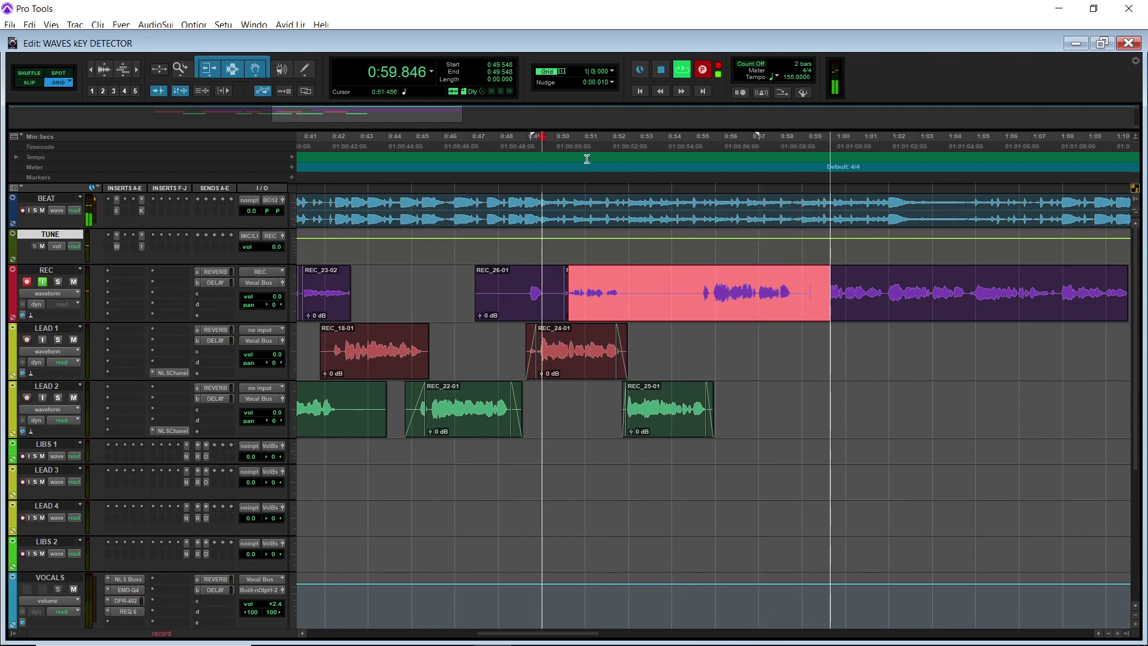
pyautogui.press('space')
pyautogui.press('space')
# Move the latest take to LEAD 1, starting at 0:55.552, and trim its end to 0:58.602.
pyautogui.click(710, 296)
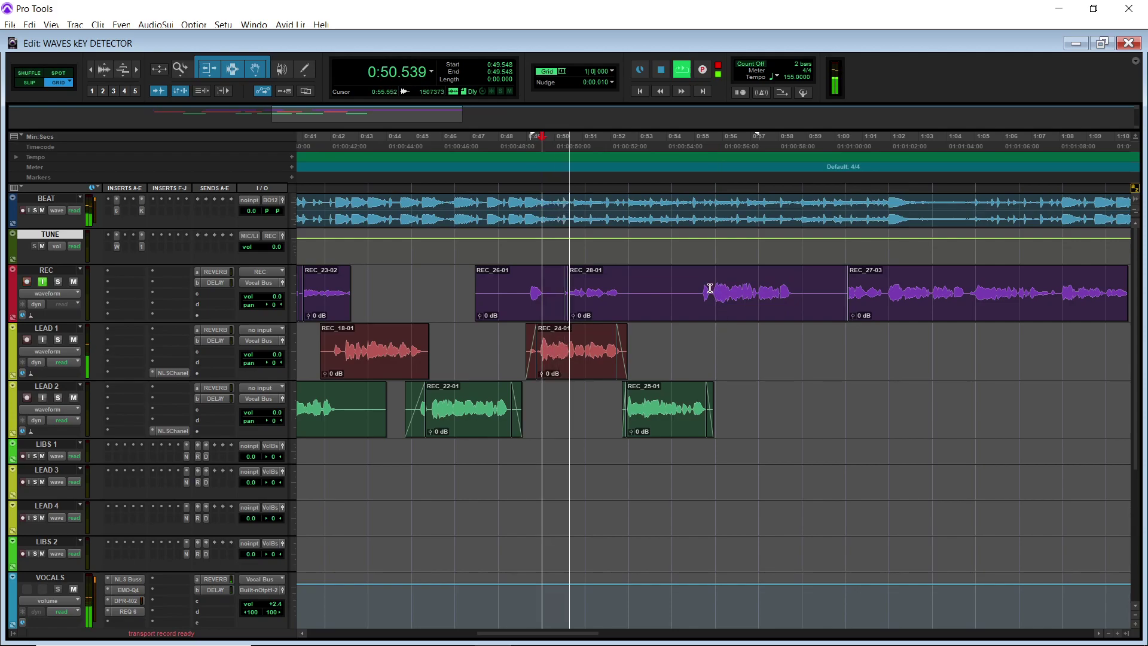
pyautogui.moveTo(751, 306); pyautogui.dragTo(754, 355)
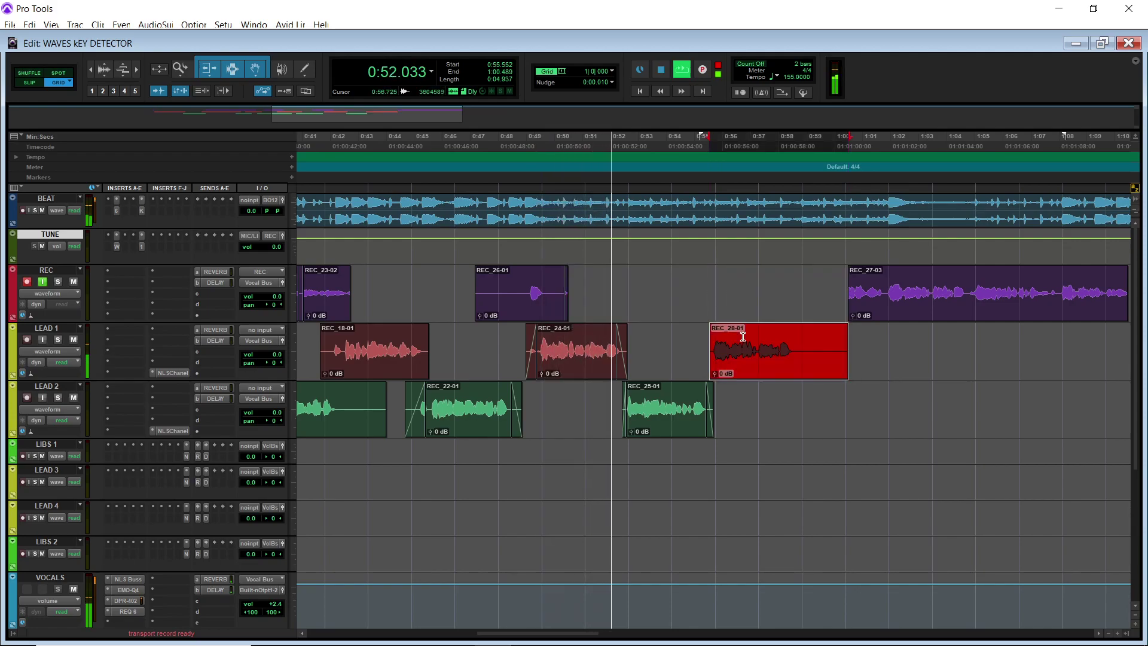
pyautogui.click(795, 350)
pyautogui.press('s')
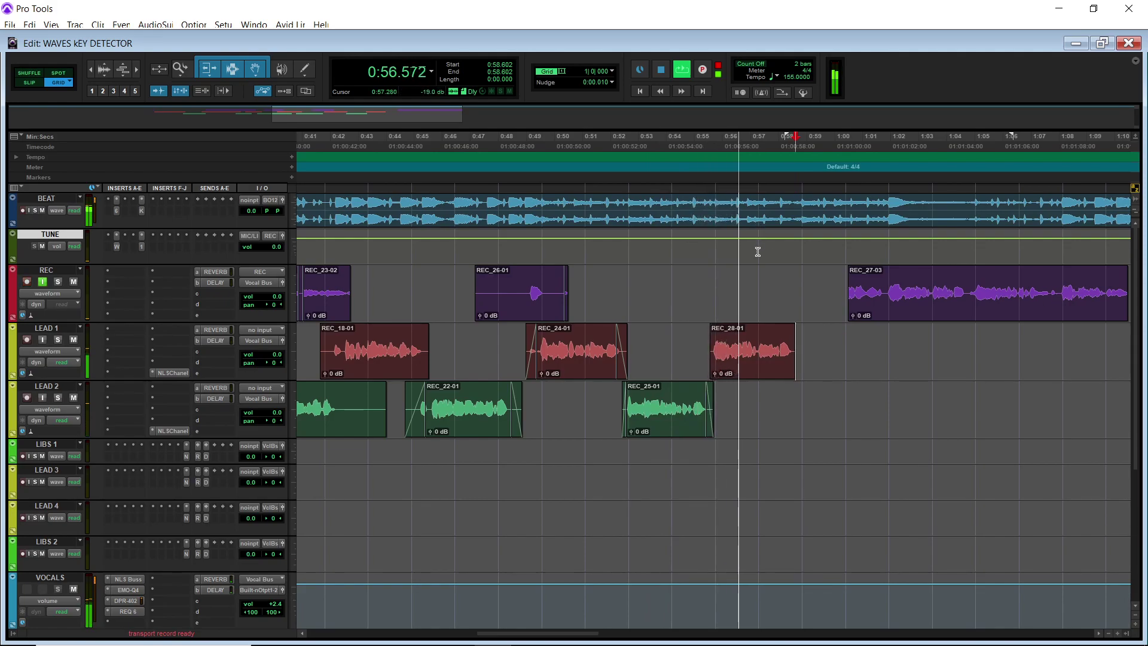
# Record the phrase that follows the last LEAD 1 clip on REC and play back from 0:49.548.
pyautogui.hotkey('ctrl', 'space')
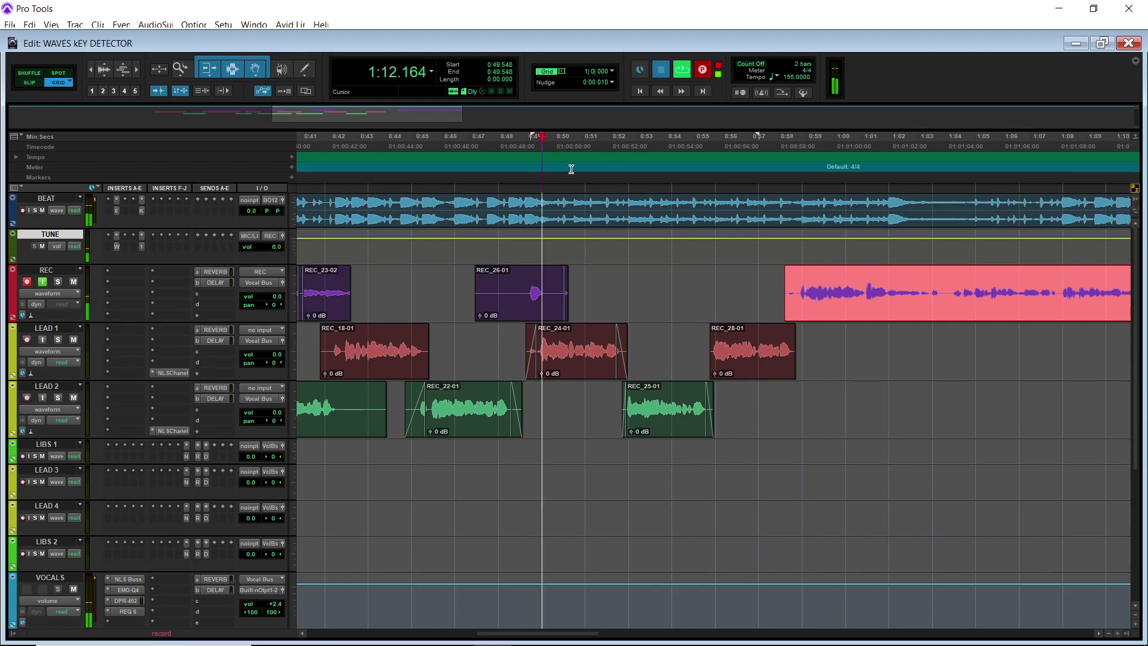
pyautogui.press('space')
pyautogui.press('space')
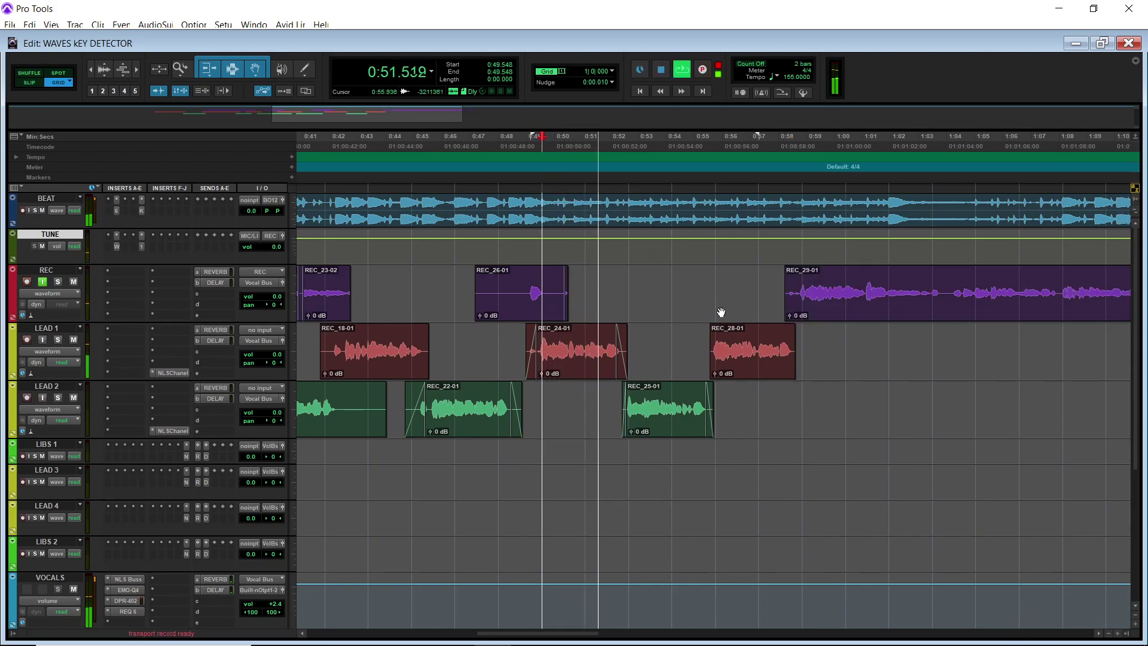
# Record another take on REC while giving the last LEAD 1 clip a 0.106 s fade-in and a 0.128 s fade-out.
pyautogui.hotkey('ctrl', 'space')
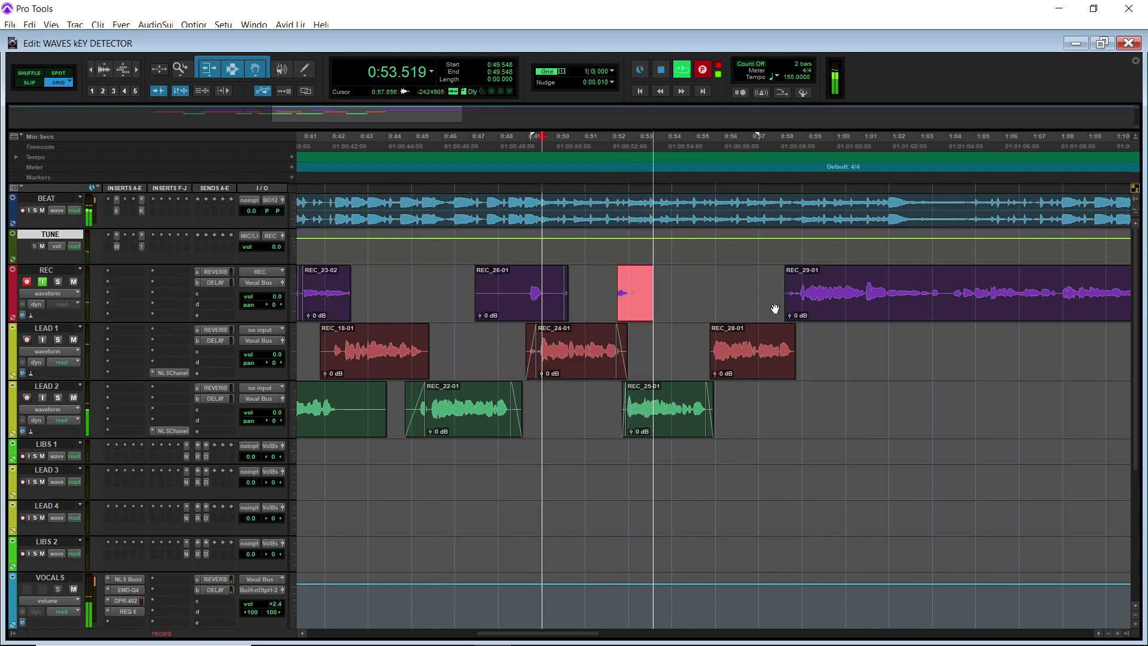
pyautogui.moveTo(790, 335); pyautogui.dragTo(794, 335)
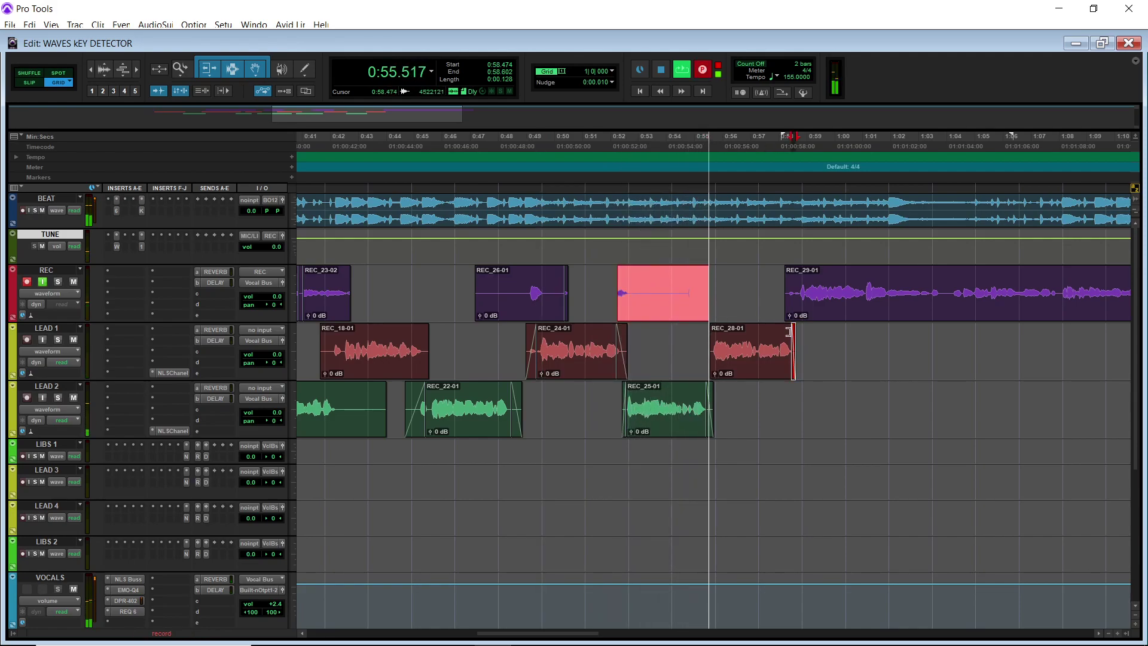
pyautogui.moveTo(710, 336); pyautogui.dragTo(713, 336)
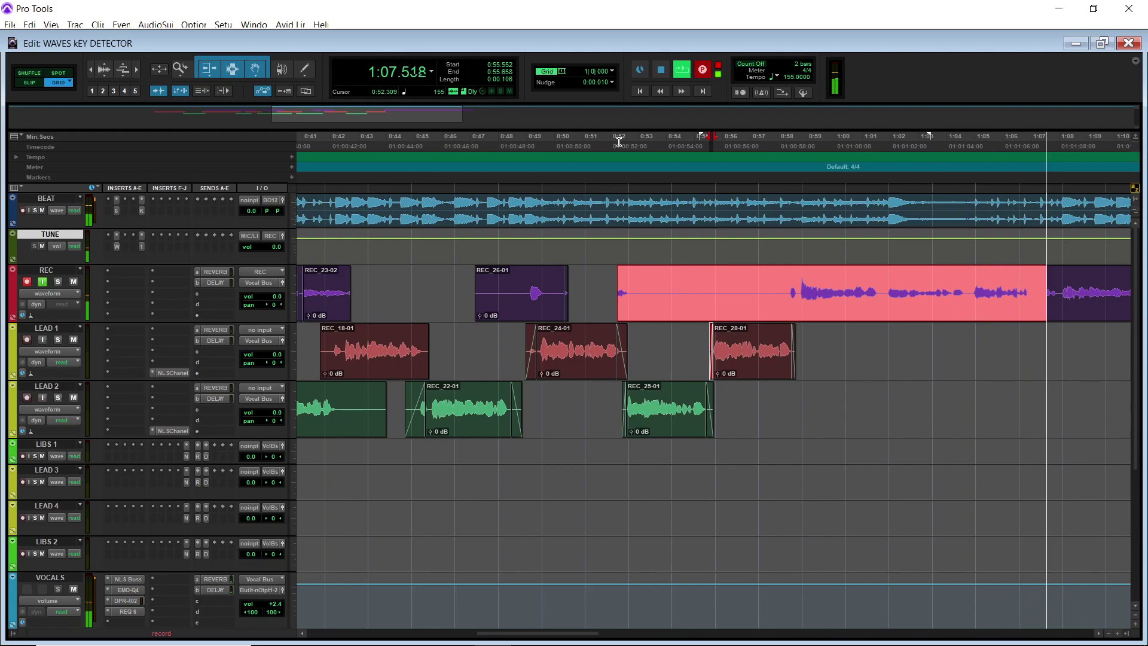
pyautogui.press('space')
# Retake the phrase on REC with playback from 0:52.645 and move the new take to LEAD 2, starting at 0:58.688.
pyautogui.hotkey('ctrl', 'space')
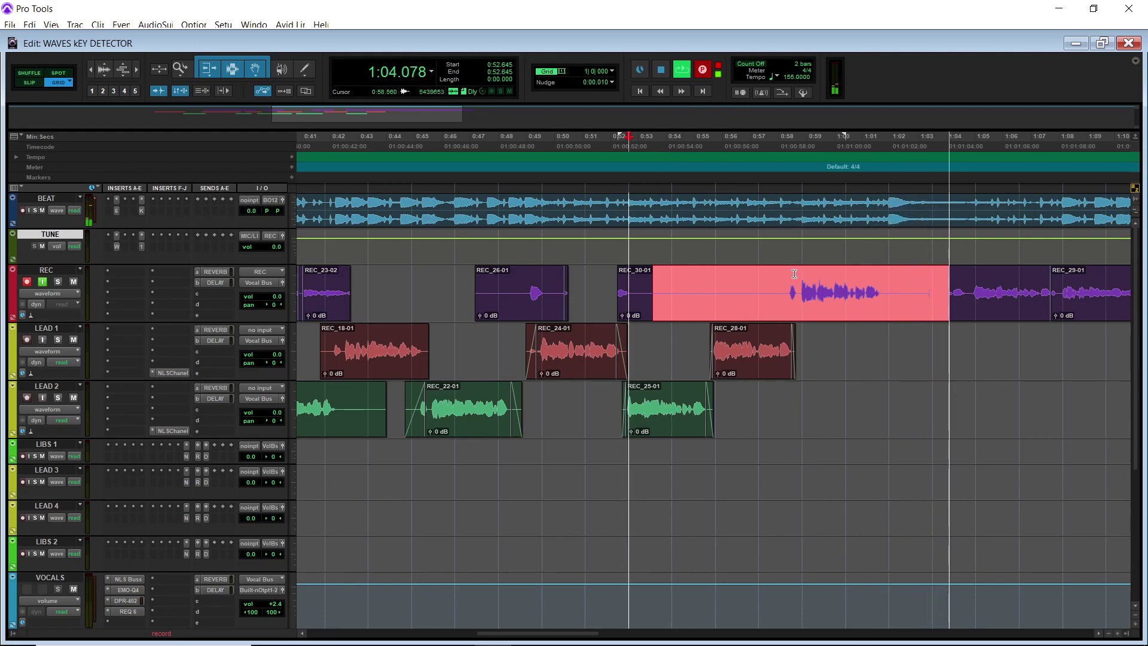
pyautogui.press('space')
pyautogui.moveTo(859, 313); pyautogui.dragTo(851, 401)
pyautogui.hotkey('ctrl', '[')
pyautogui.hotkey('ctrl', '[')
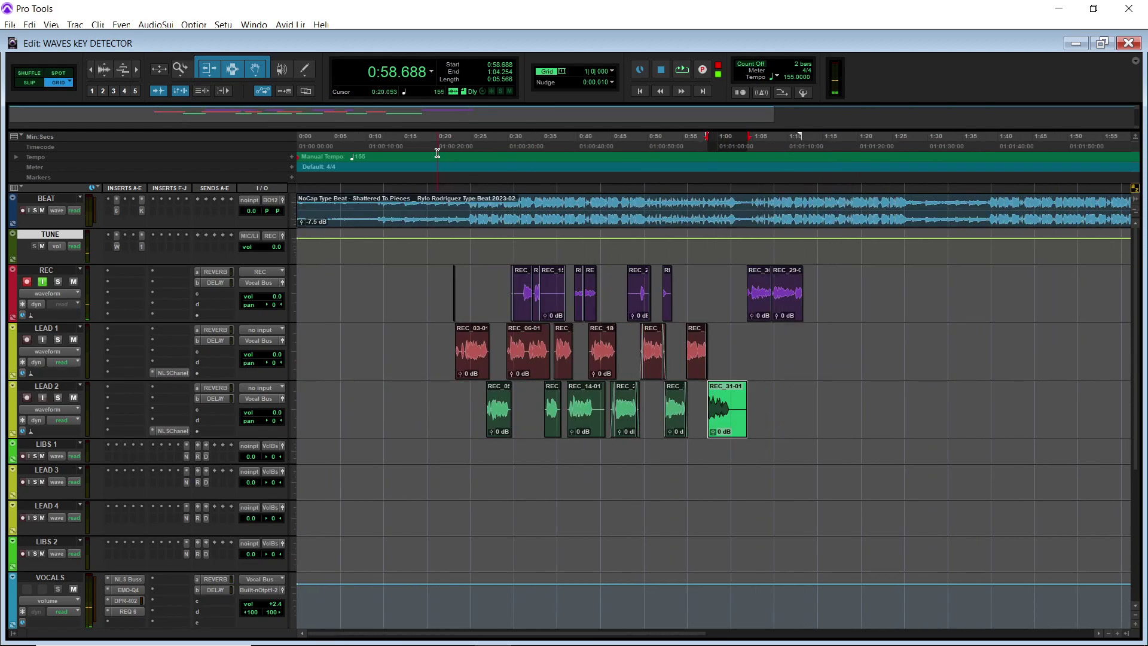
# Play back from 0:20.129 while trimming the last LEAD 2 clip's end to 1:01.952 and muting the REC track.
pyautogui.click(438, 153)
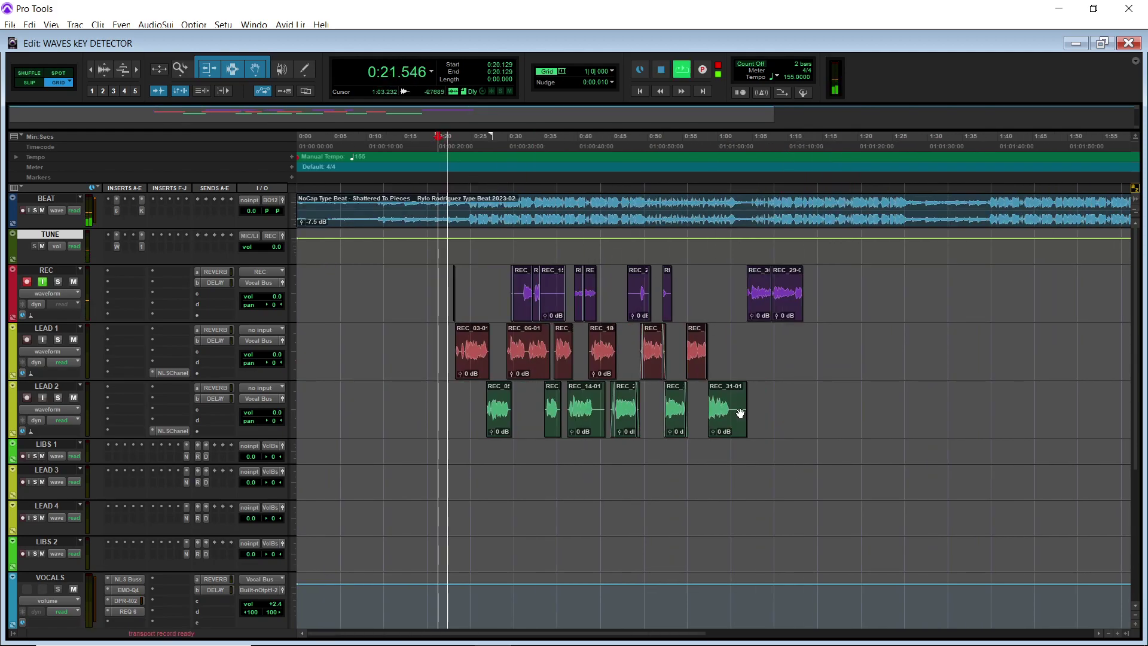
pyautogui.scroll(2, 731, 408)
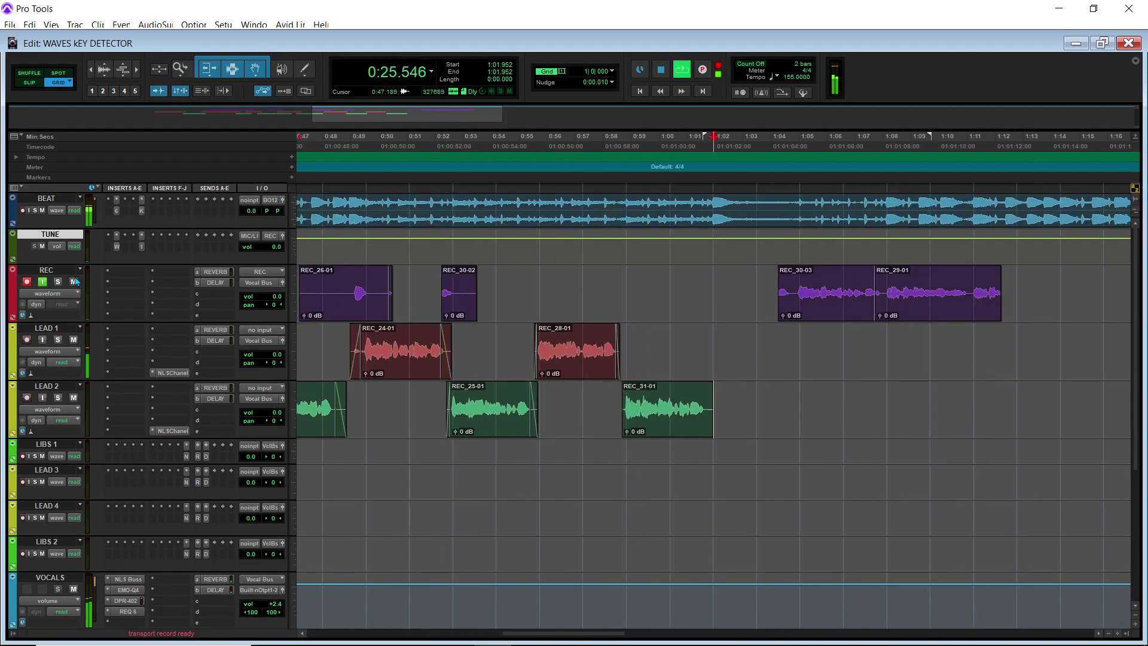
pyautogui.hotkey('ctrl', '[')
pyautogui.hotkey('ctrl', '[')
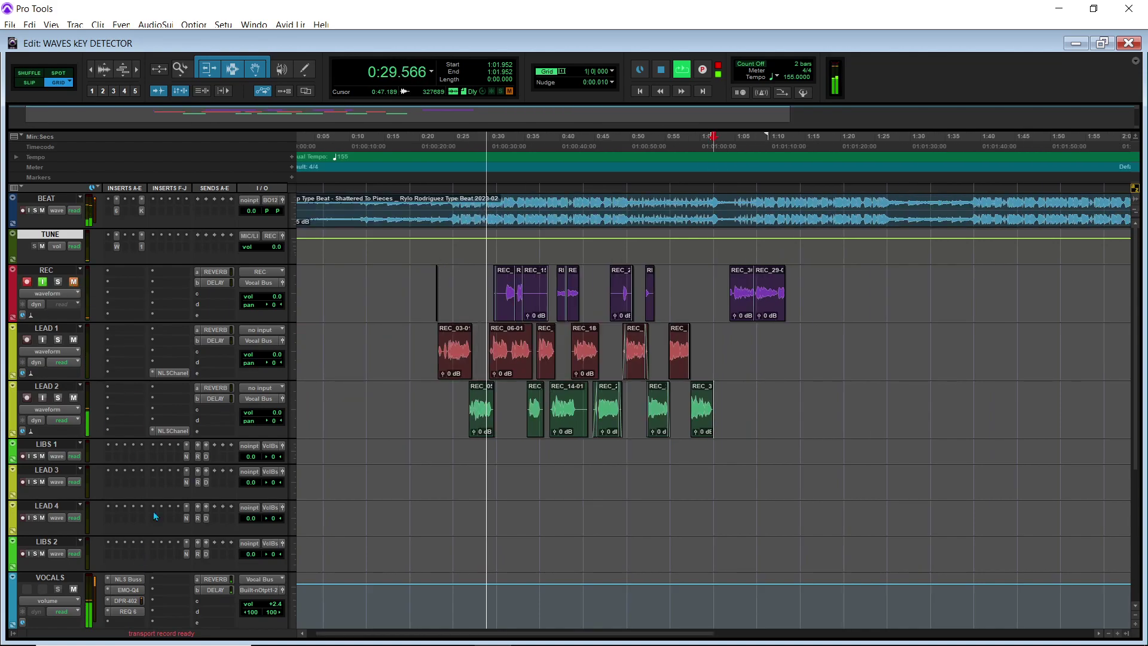
# Audition different VOCALS delay send levels, check the reverb send, and set the delay send to -13.4 dB.
pyautogui.click(211, 590)
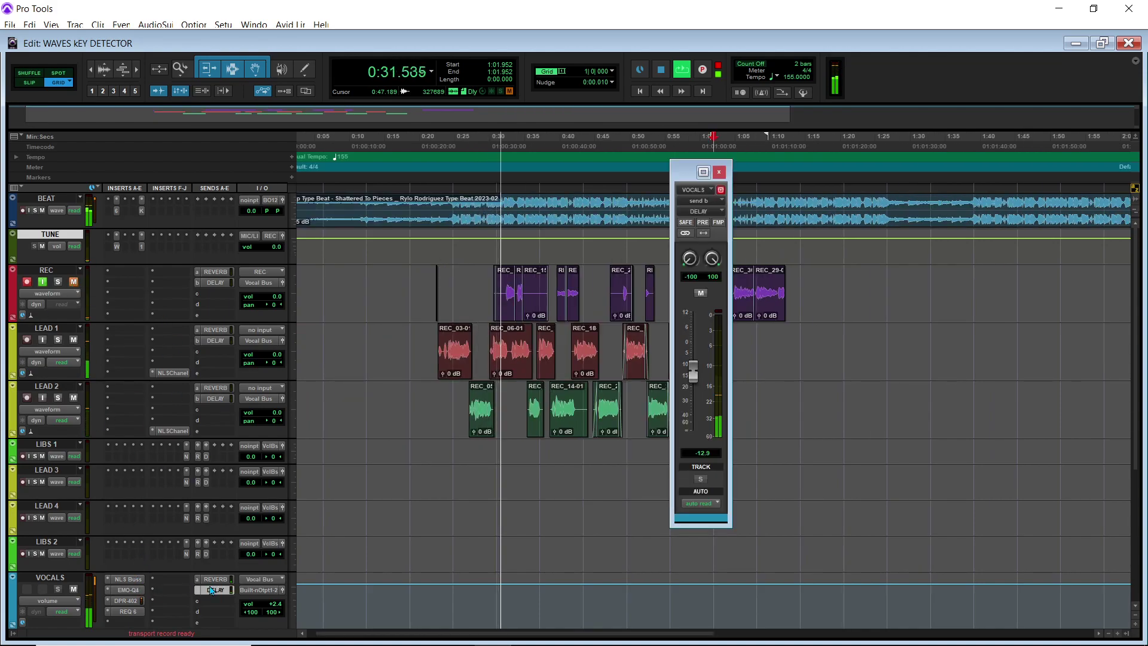
pyautogui.moveTo(695, 370); pyautogui.dragTo(695, 367)
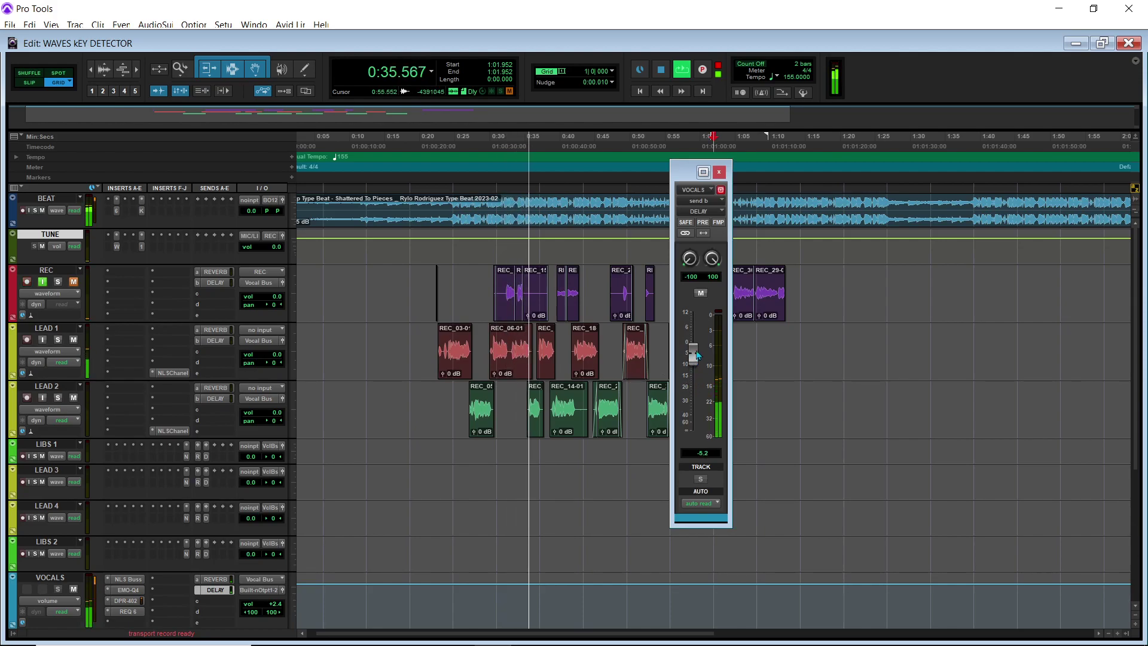
pyautogui.moveTo(697, 356); pyautogui.dragTo(697, 363)
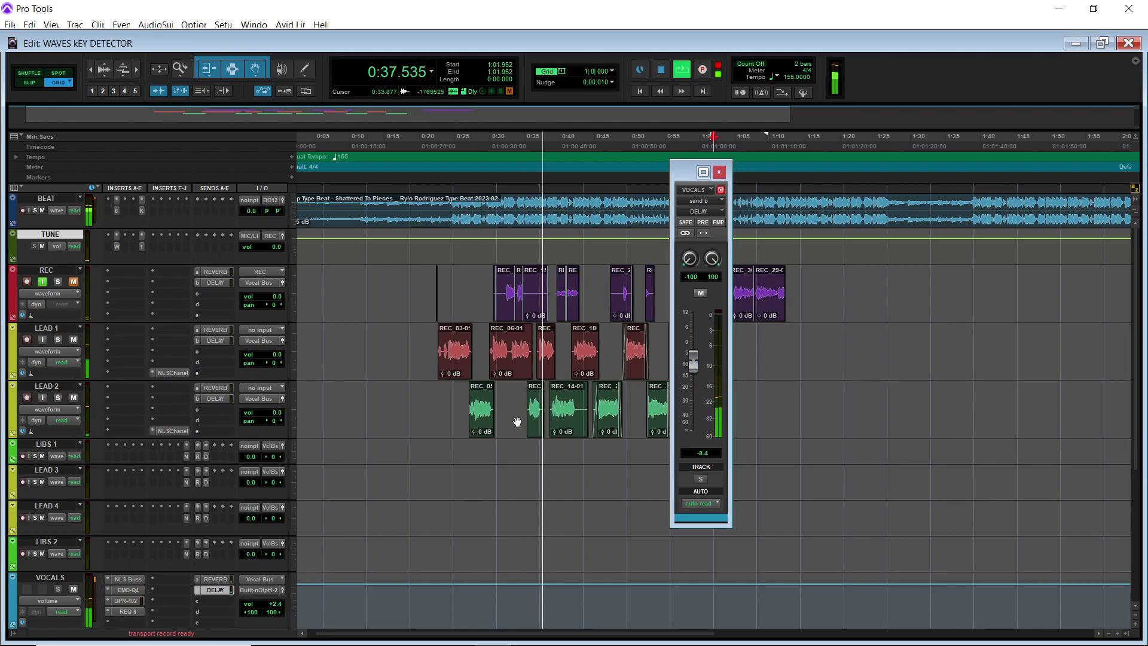
pyautogui.click(216, 580)
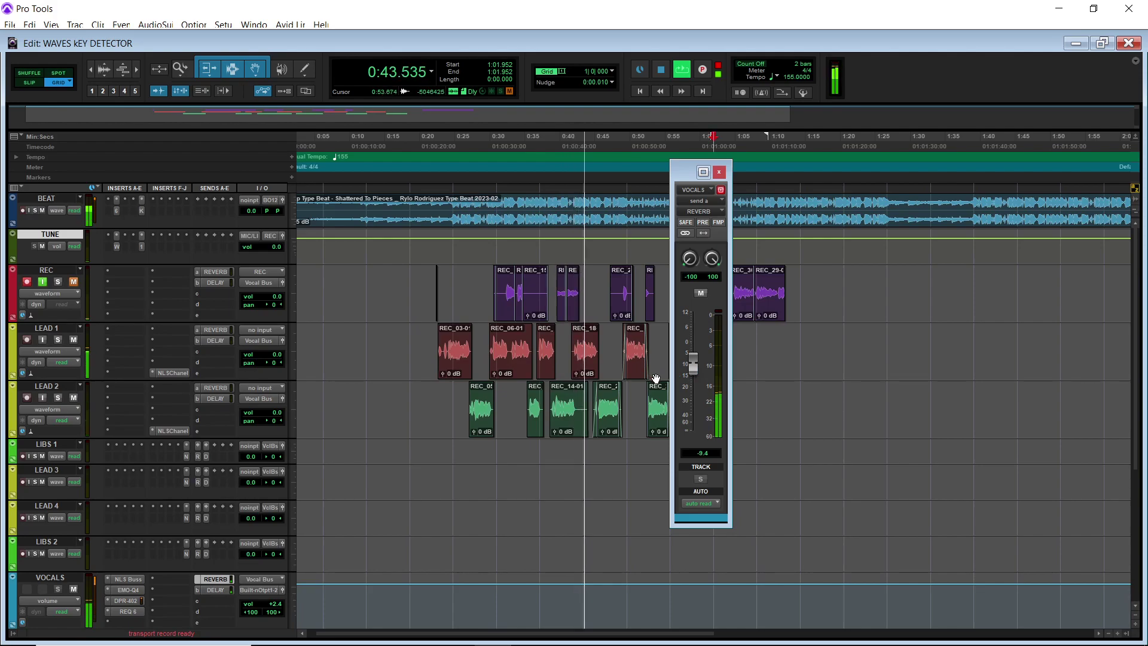
pyautogui.click(217, 590)
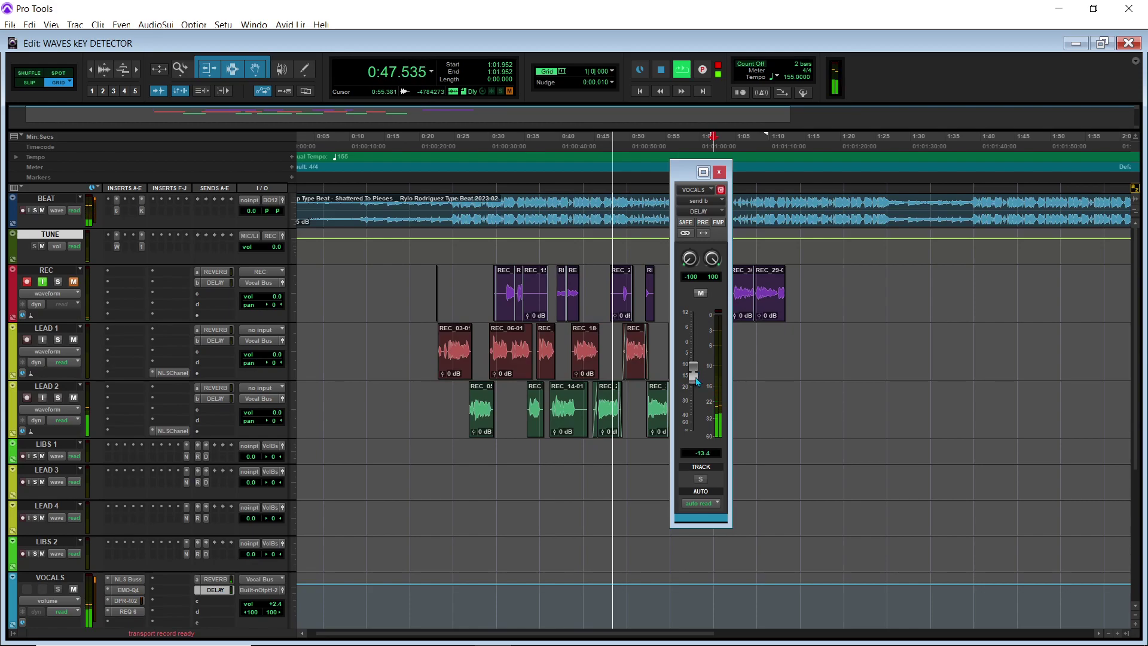
pyautogui.click(720, 172)
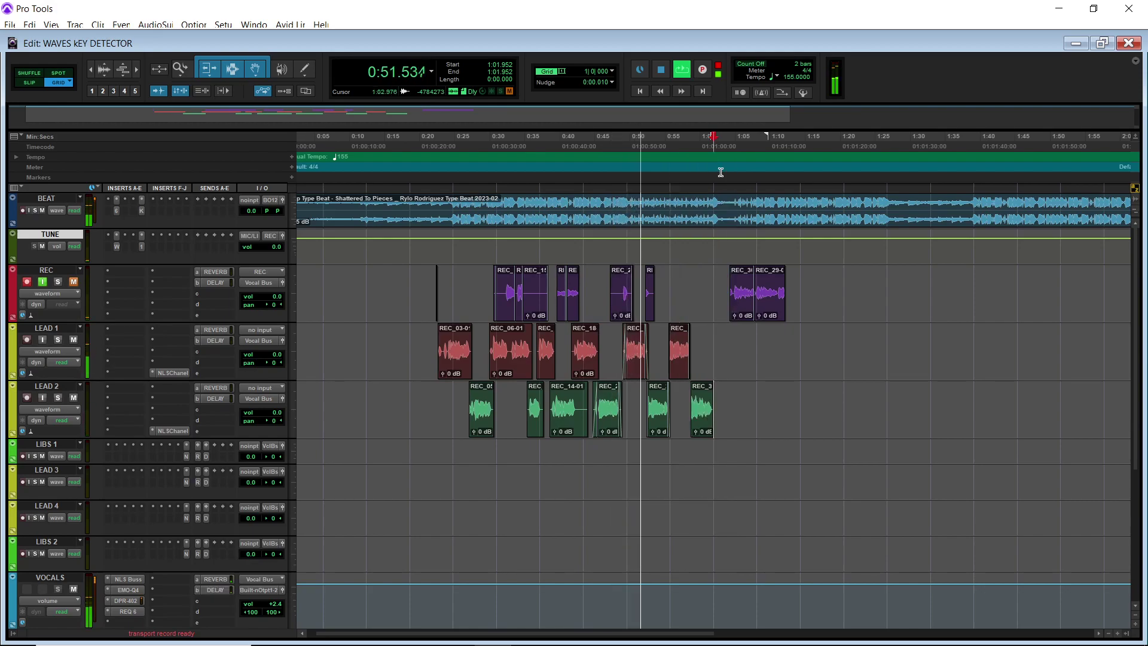